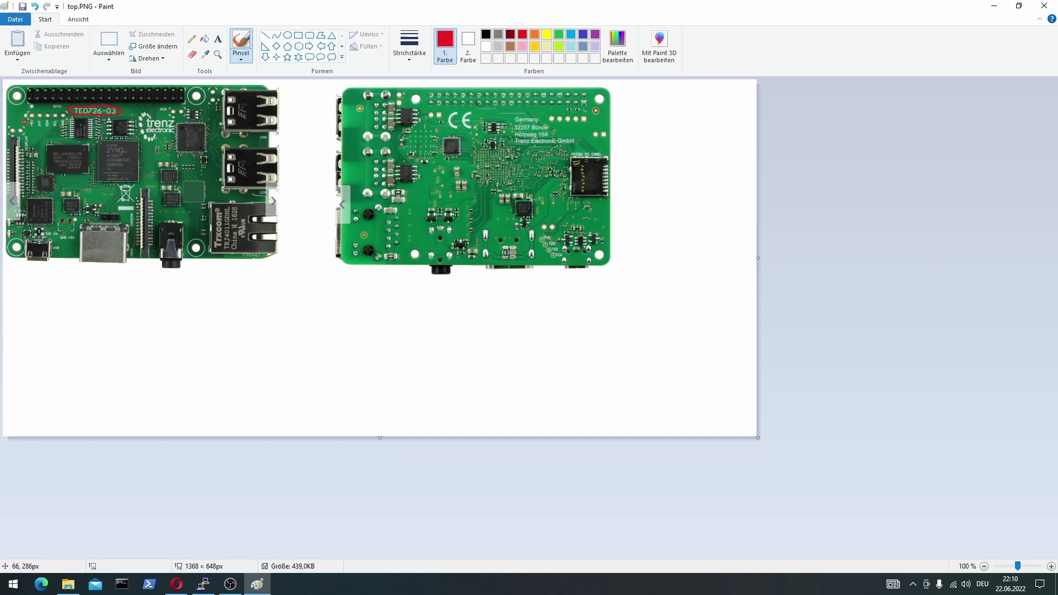
Draw red freehand circles around the micro-USB port and the SD-card slot on the board photos.
{"action": "mouse_move", "coordinate": [39, 238]}
{"action": "left_mouse_down"}
{"action": "mouse_move", "coordinate": [35, 270]}
{"action": "mouse_move", "coordinate": [43, 239]}
{"action": "left_mouse_up"}
{"action": "mouse_move", "coordinate": [588, 148]}
{"action": "left_mouse_down"}
{"action": "mouse_move", "coordinate": [607, 208]}
{"action": "mouse_move", "coordinate": [639, 170]}
{"action": "left_mouse_up"}
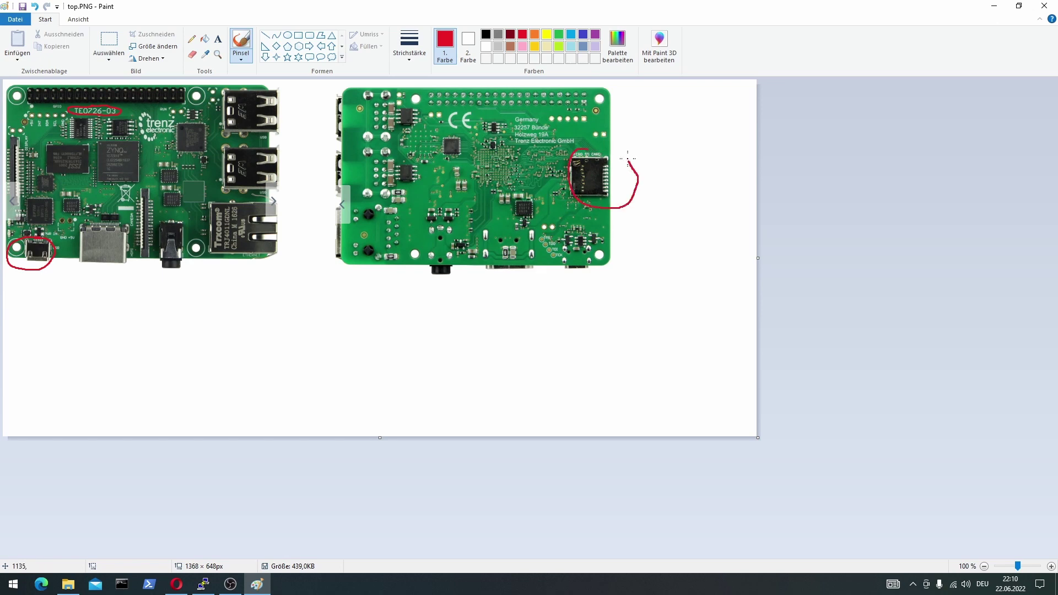
{"action": "left_click_drag", "start_coordinate": [638, 171], "coordinate": [586, 141]}
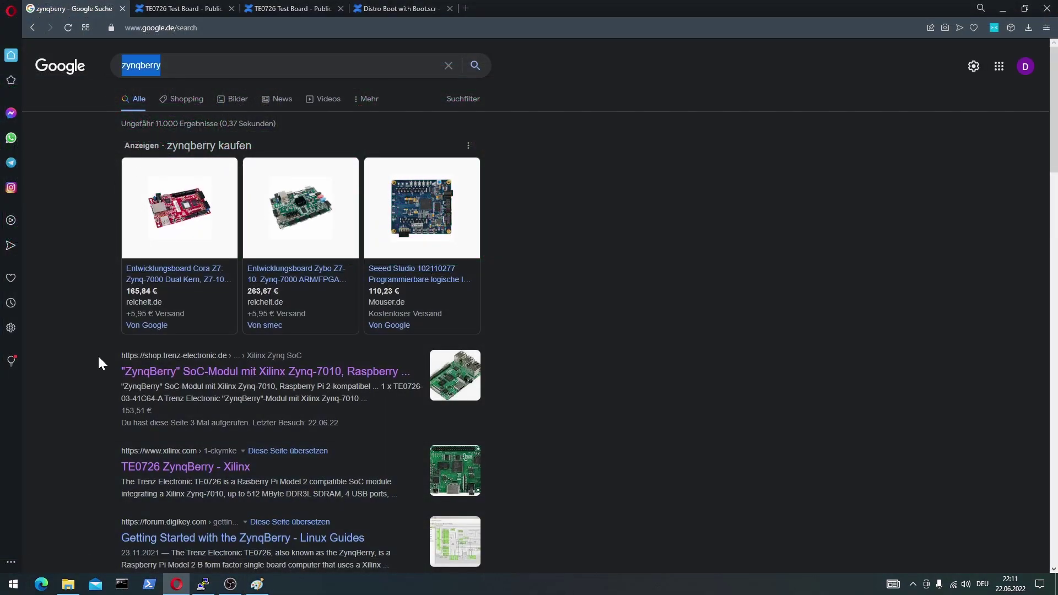
Open the ZynqBerry shop page and follow its resources to the TE0726 Reference Designs wiki page.
{"action": "left_click", "coordinate": [205, 375]}
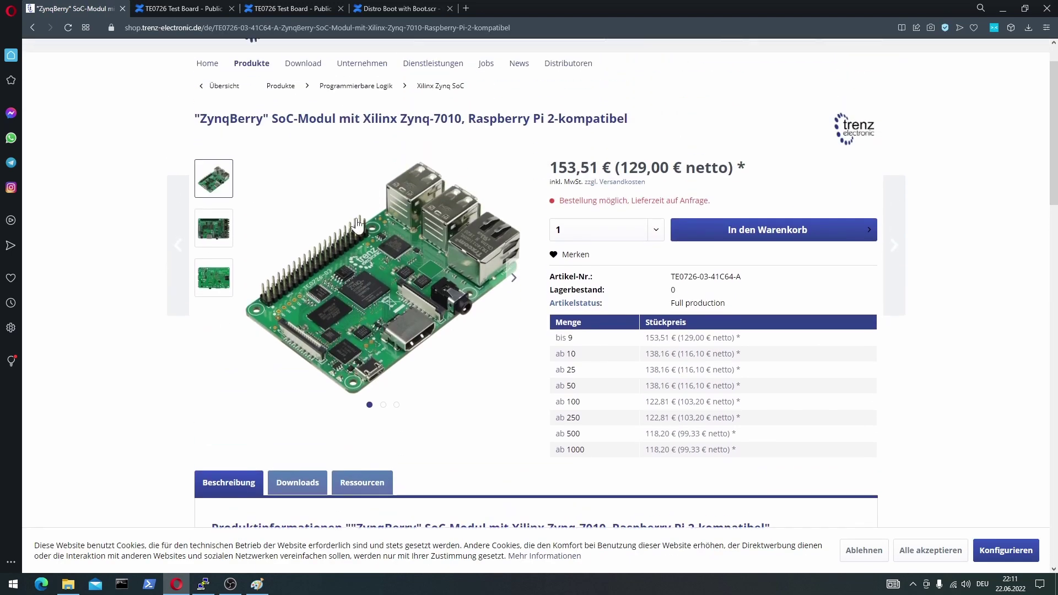
{"action": "scroll", "coordinate": [320, 353], "scroll_direction": "down", "scroll_amount": 2}
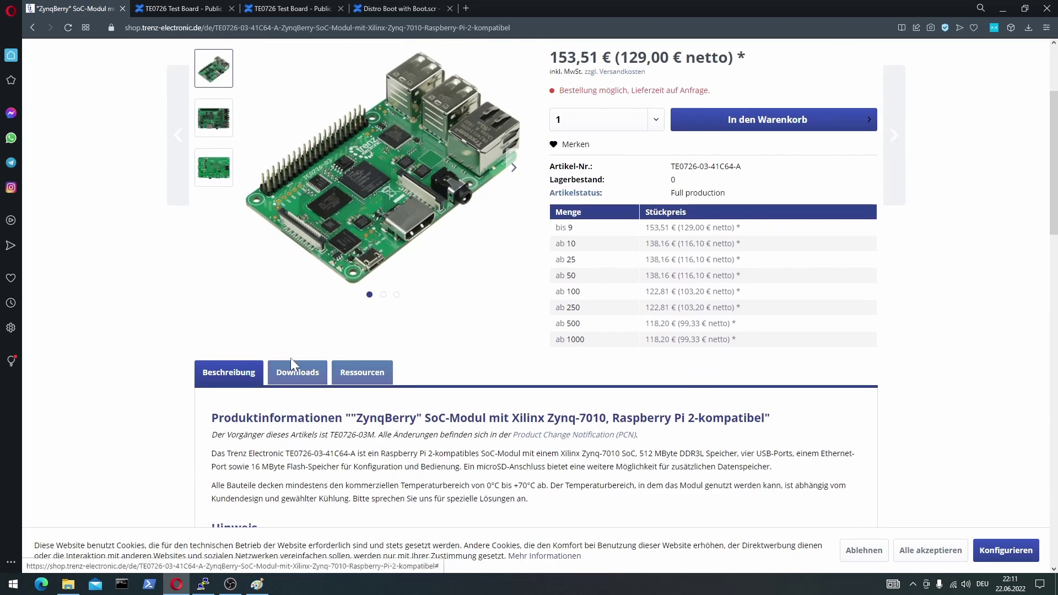
{"action": "left_click", "coordinate": [368, 375]}
{"action": "scroll", "coordinate": [365, 380], "scroll_direction": "down", "scroll_amount": 2}
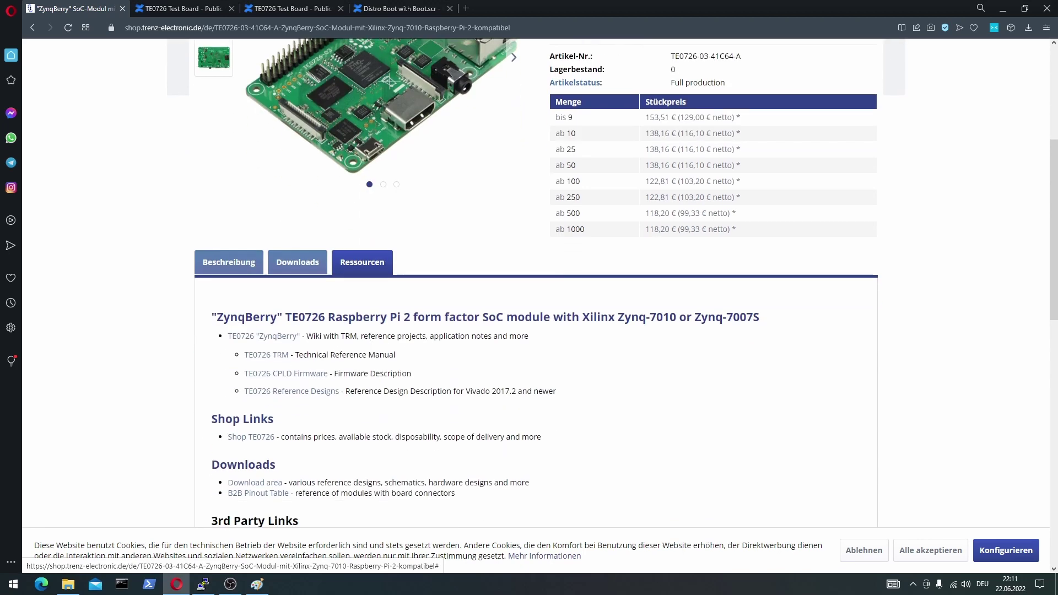
{"action": "left_click", "coordinate": [312, 394]}
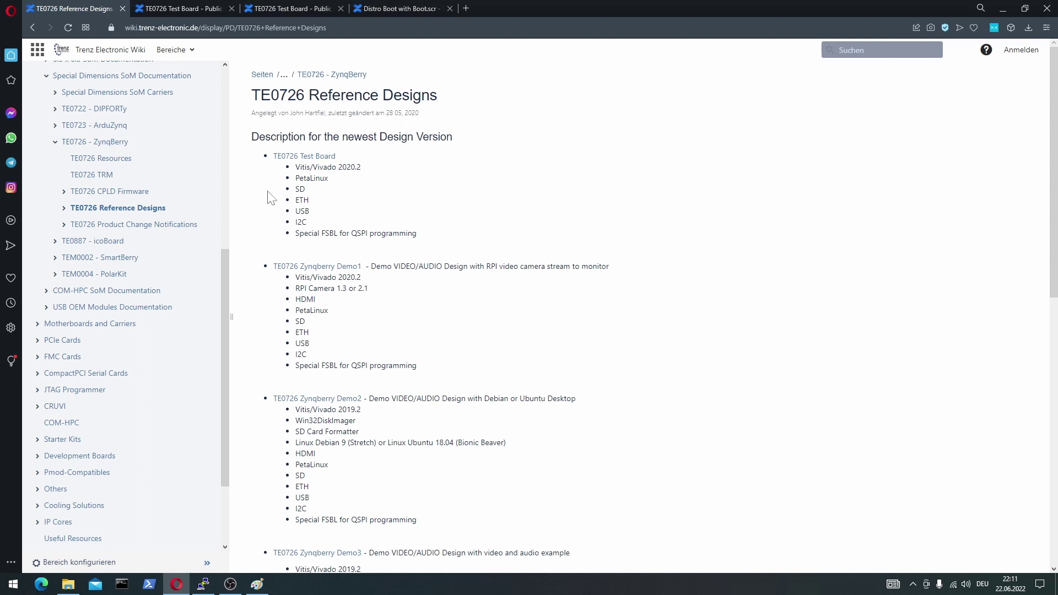
Review the Reference Designs list and select the TE0726 Test Board link.
{"action": "scroll", "coordinate": [327, 246], "scroll_direction": "down", "scroll_amount": 3}
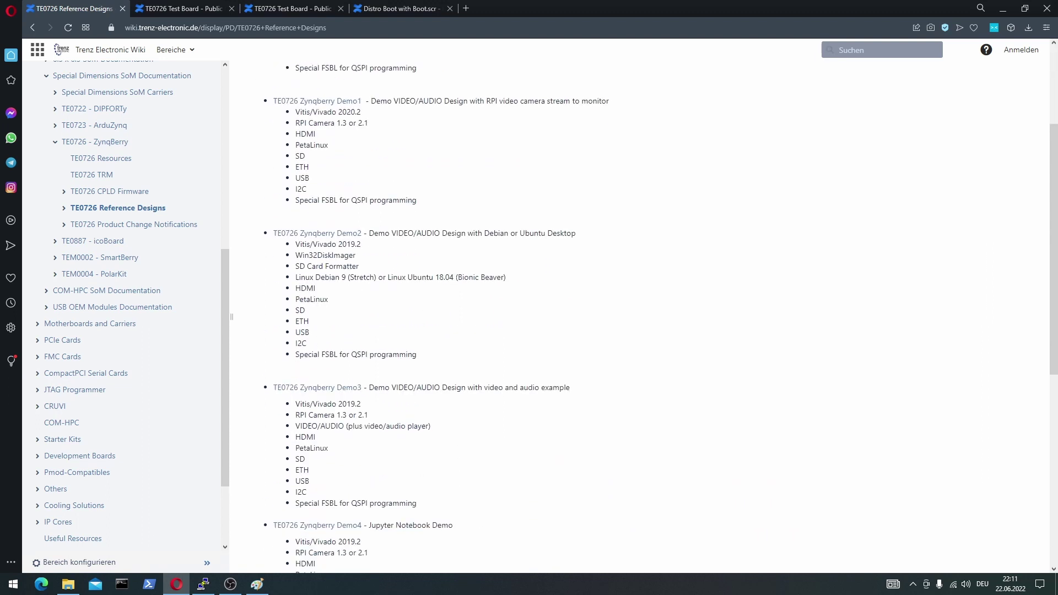
{"action": "scroll", "coordinate": [324, 272], "scroll_direction": "down", "scroll_amount": 6}
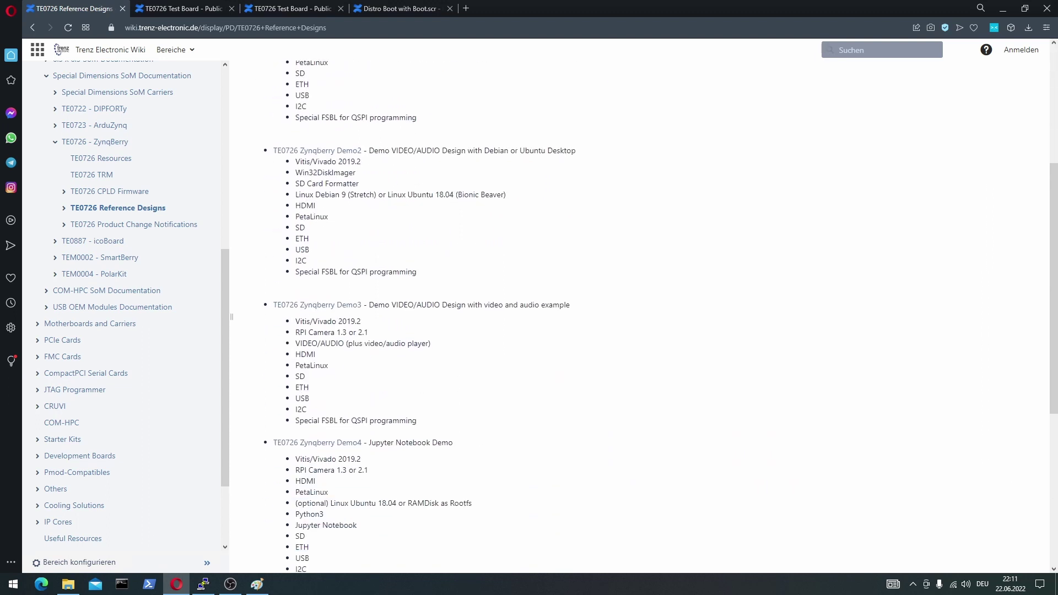
{"action": "scroll", "coordinate": [325, 270], "scroll_direction": "up", "scroll_amount": 9}
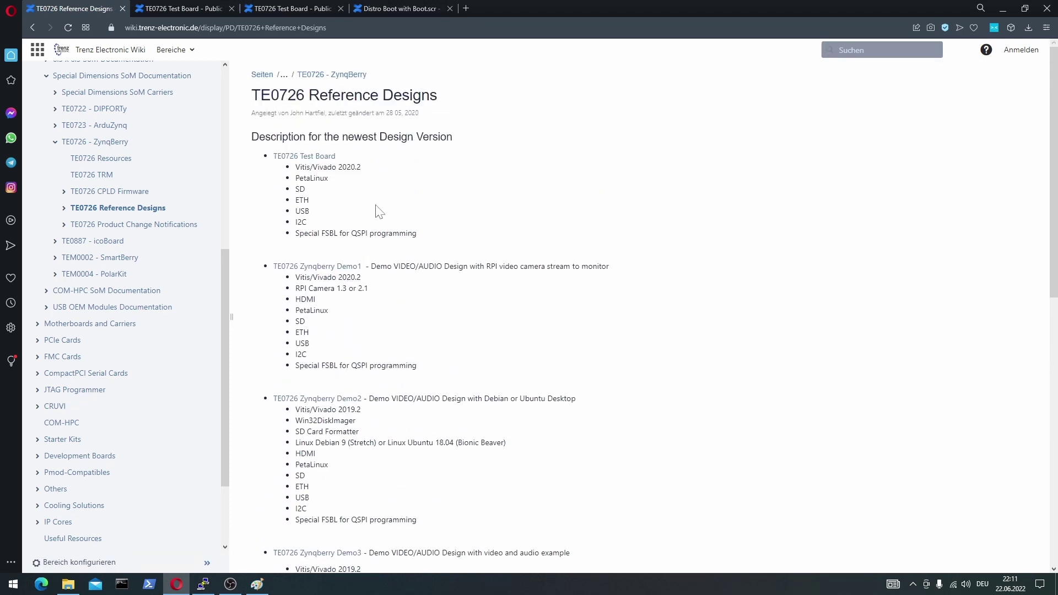
{"action": "left_click_drag", "start_coordinate": [274, 156], "coordinate": [334, 157]}
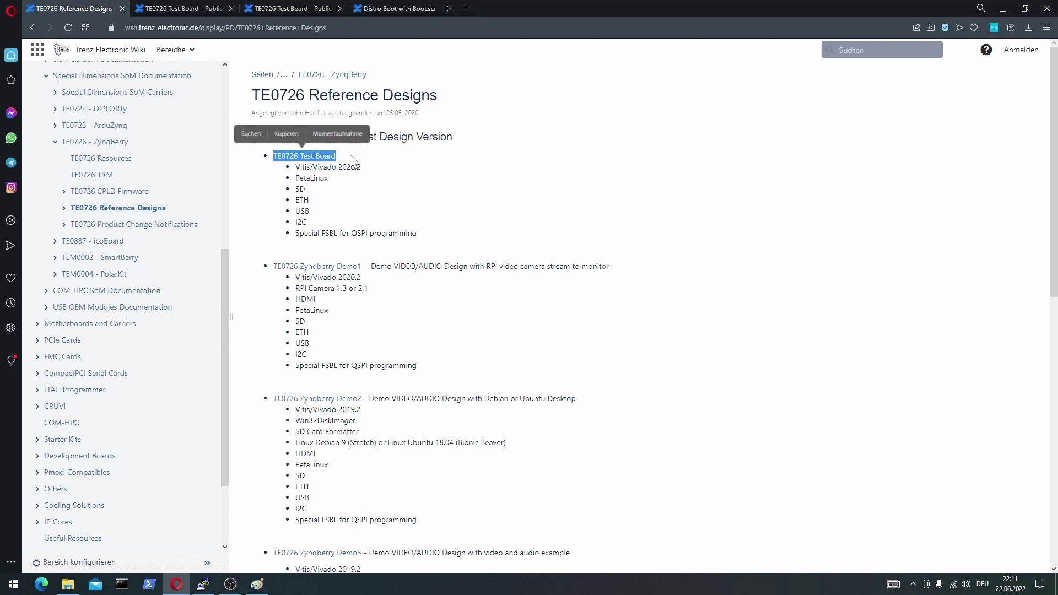
{"action": "left_click", "coordinate": [323, 167]}
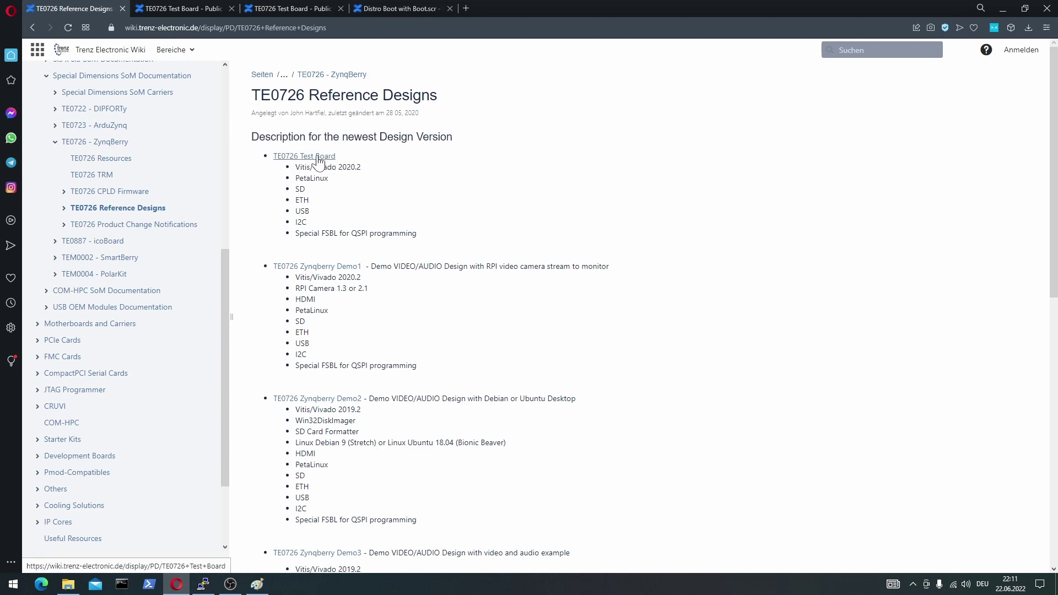
Download the TE0726-test_board-vivado_2020.2-build_8 zip from the Test Board page's Download section.
{"action": "left_click", "coordinate": [318, 158]}
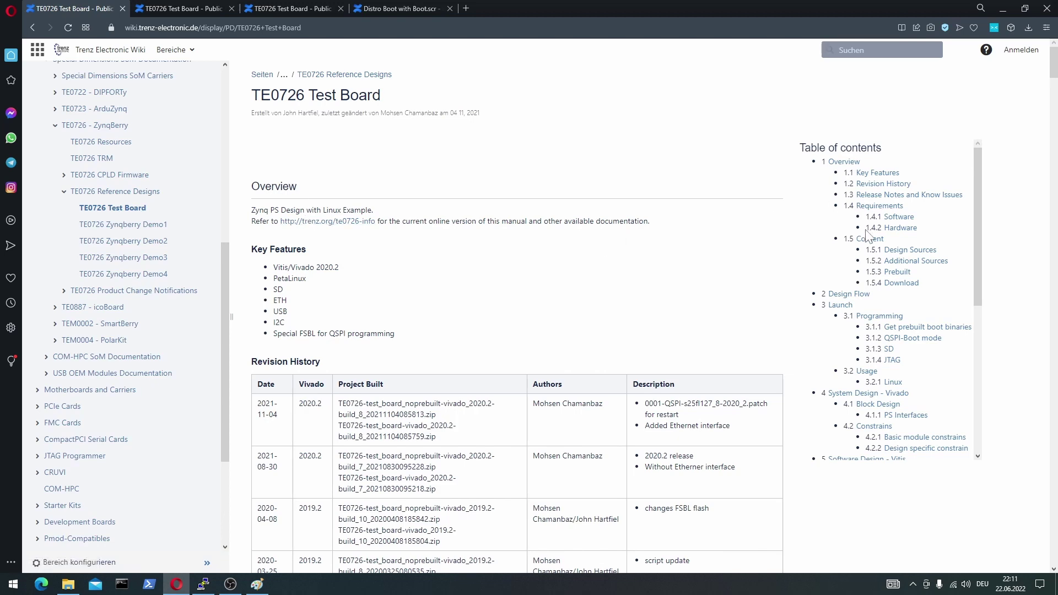
{"action": "left_click", "coordinate": [898, 283]}
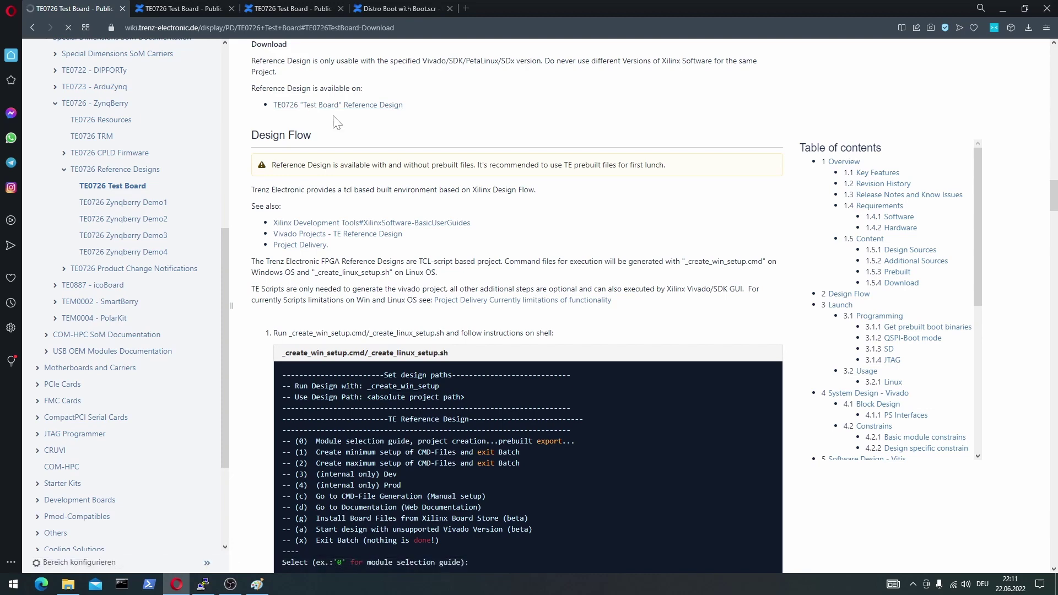
{"action": "left_click", "coordinate": [311, 109]}
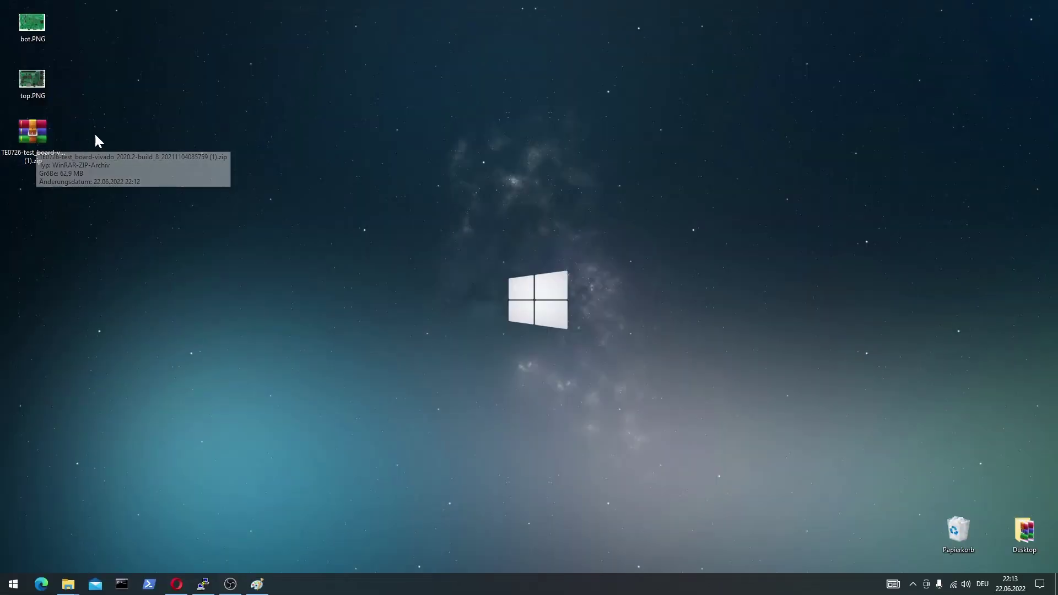
Extract the TE0726 test board zip into the suggested desktop folder with WinRAR.
{"action": "double_click", "coordinate": [34, 132]}
{"action": "left_click", "coordinate": [406, 305]}
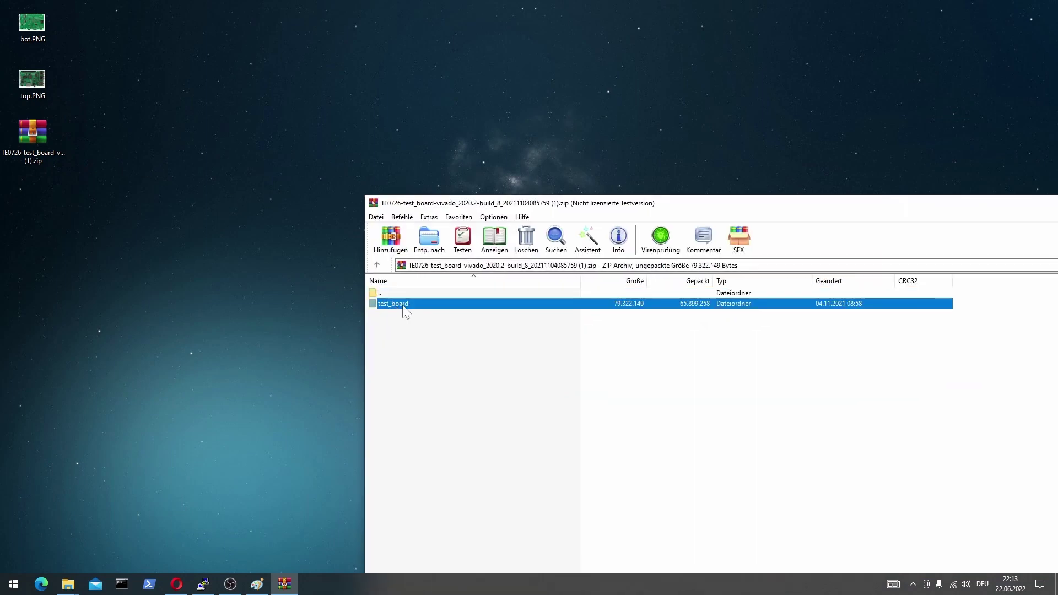
{"action": "left_click", "coordinate": [430, 238]}
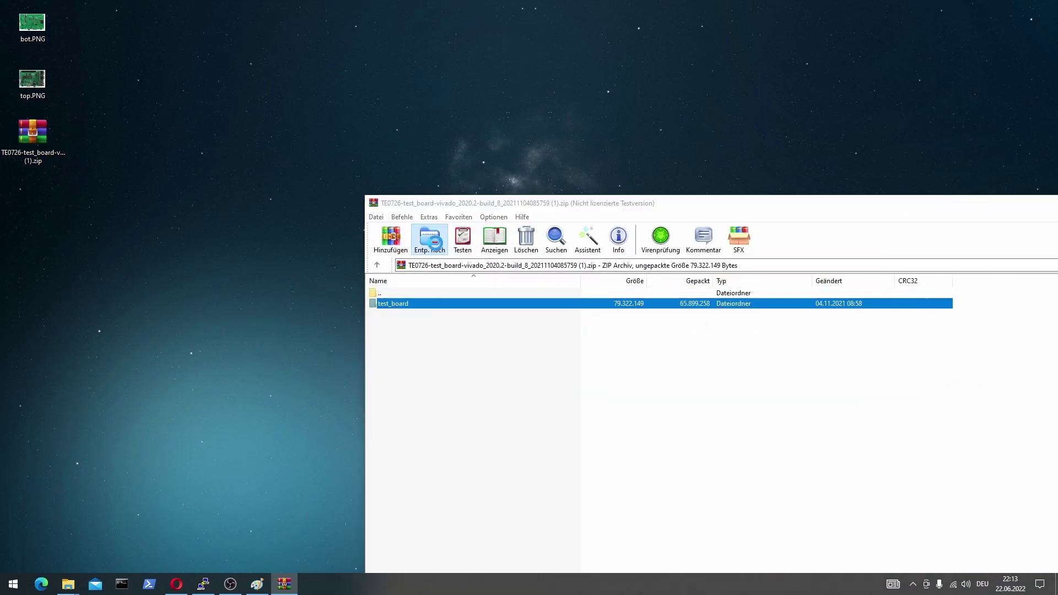
{"action": "left_click", "coordinate": [953, 554]}
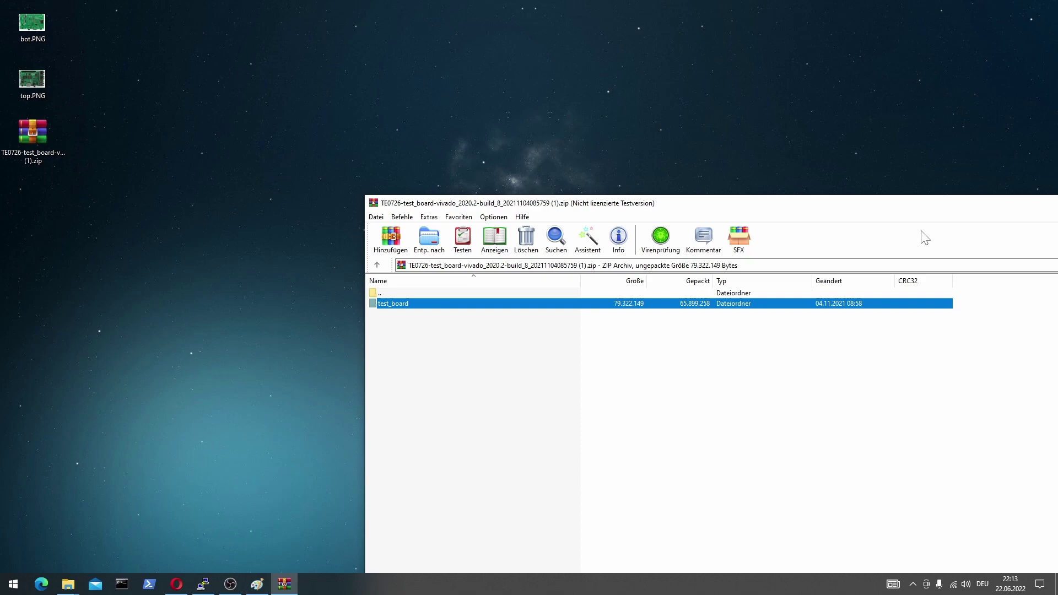
{"action": "left_click_drag", "start_coordinate": [924, 204], "coordinate": [793, 212]}
Browse the extracted folder to prebuilt\boot_images\m_512MB\u-boot and inspect BOOT.bin.
{"action": "left_click", "coordinate": [936, 216]}
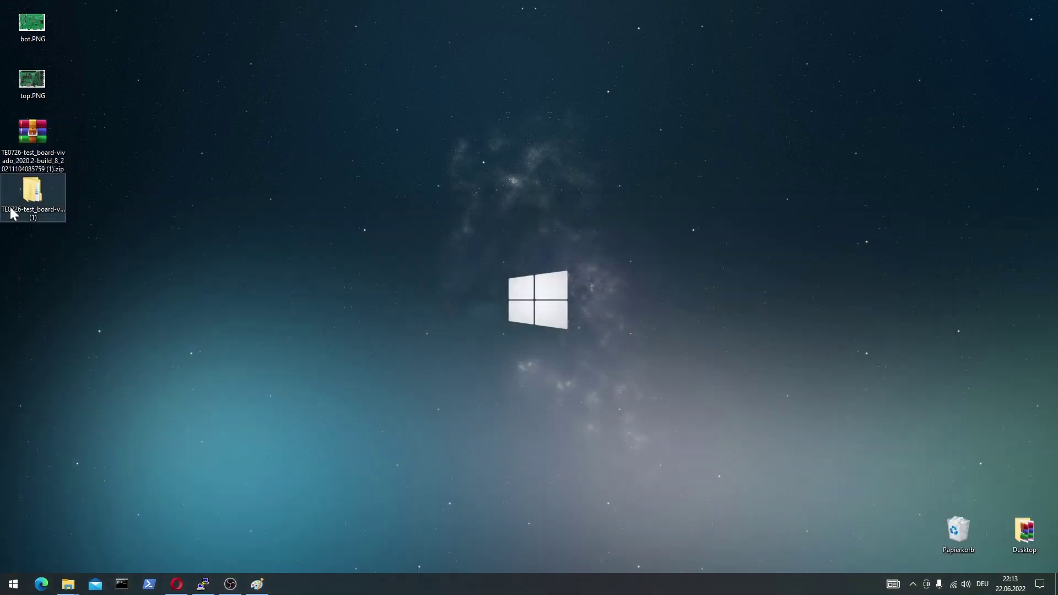
{"action": "left_click", "coordinate": [22, 190]}
{"action": "double_click", "coordinate": [22, 191]}
{"action": "left_click_drag", "start_coordinate": [463, 135], "coordinate": [452, 106]}
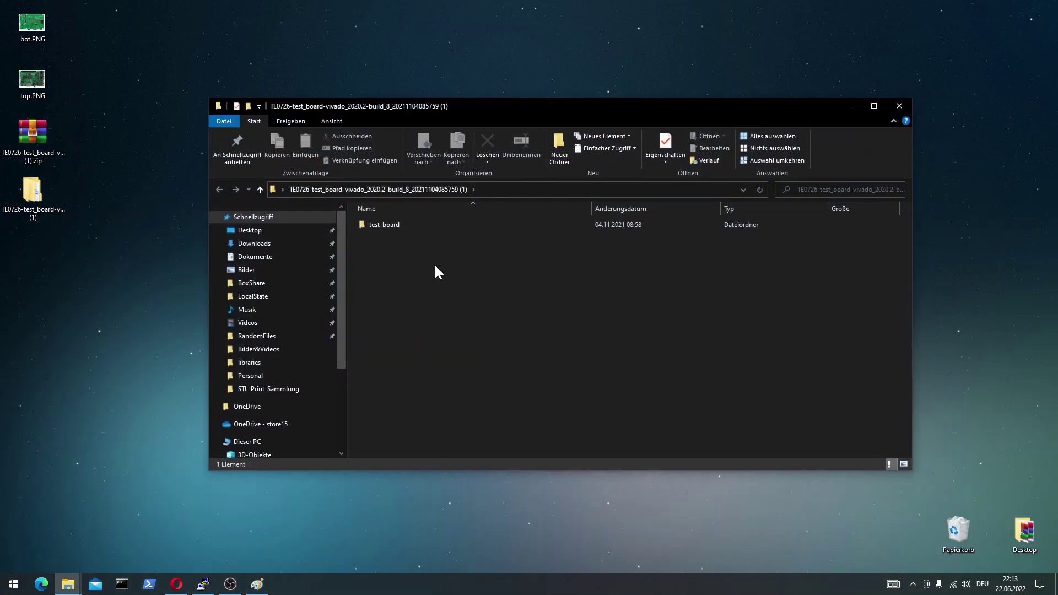
{"action": "double_click", "coordinate": [386, 227]}
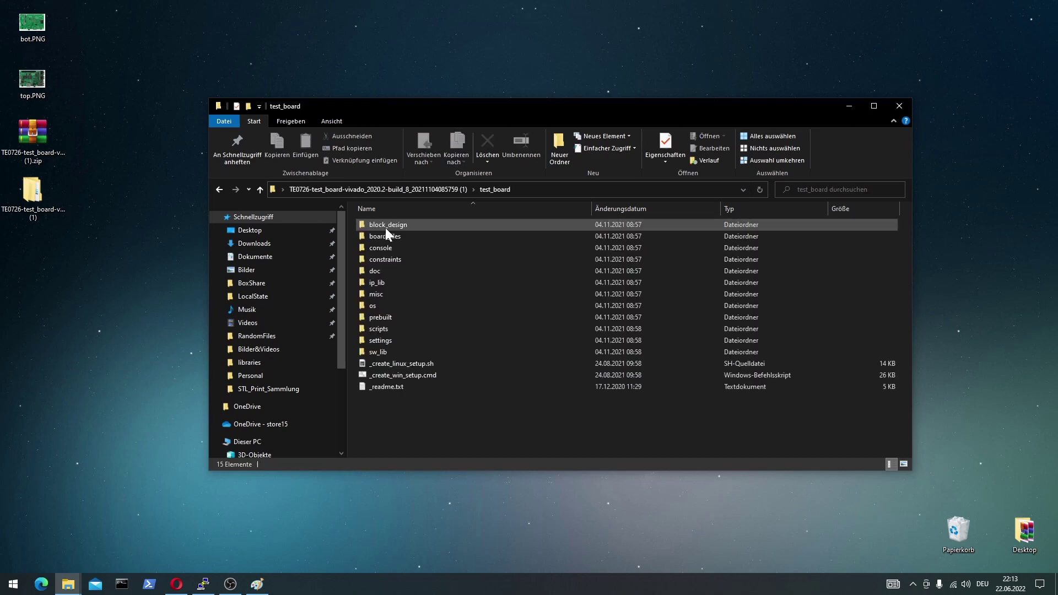
{"action": "left_click", "coordinate": [384, 318]}
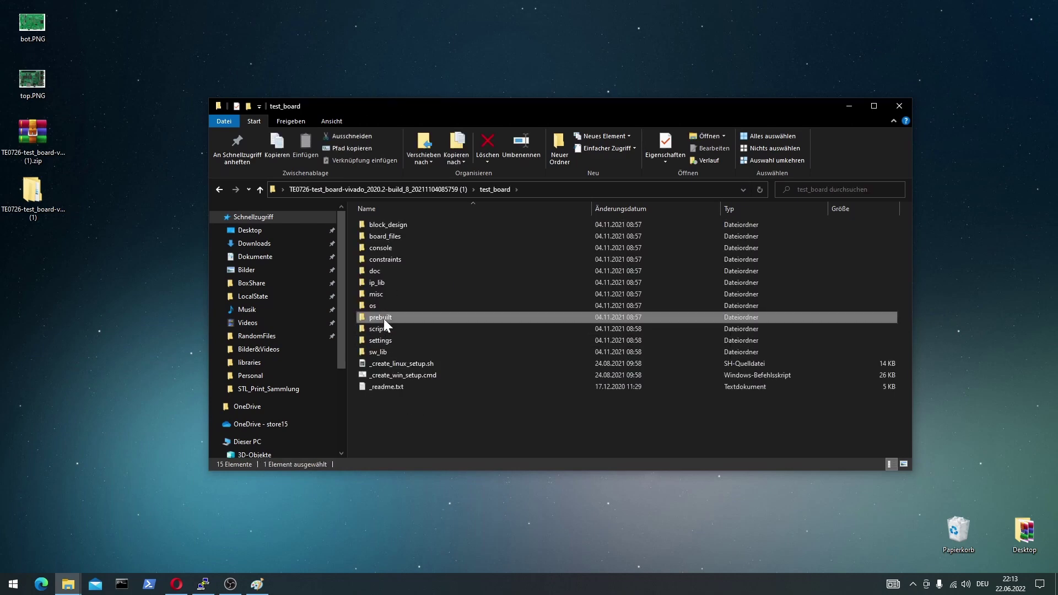
{"action": "double_click", "coordinate": [384, 319]}
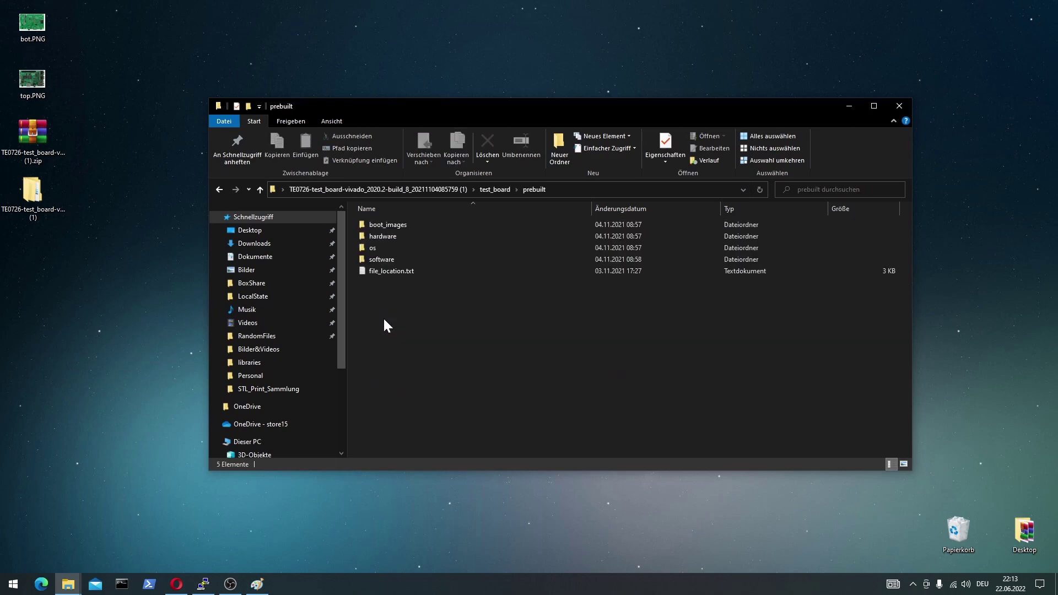
{"action": "double_click", "coordinate": [386, 225]}
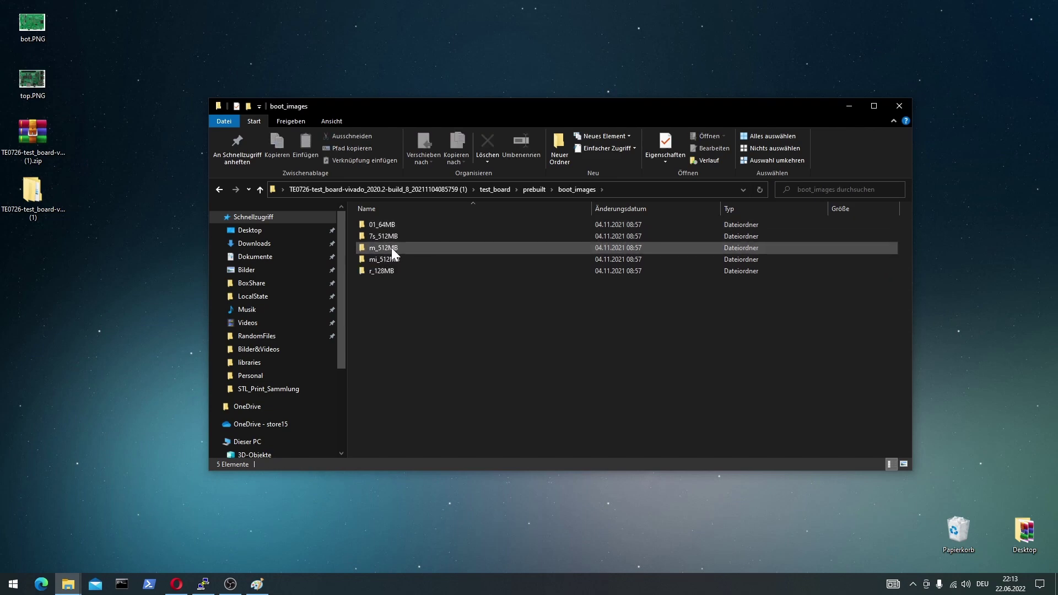
{"action": "mouse_move", "coordinate": [384, 247]}
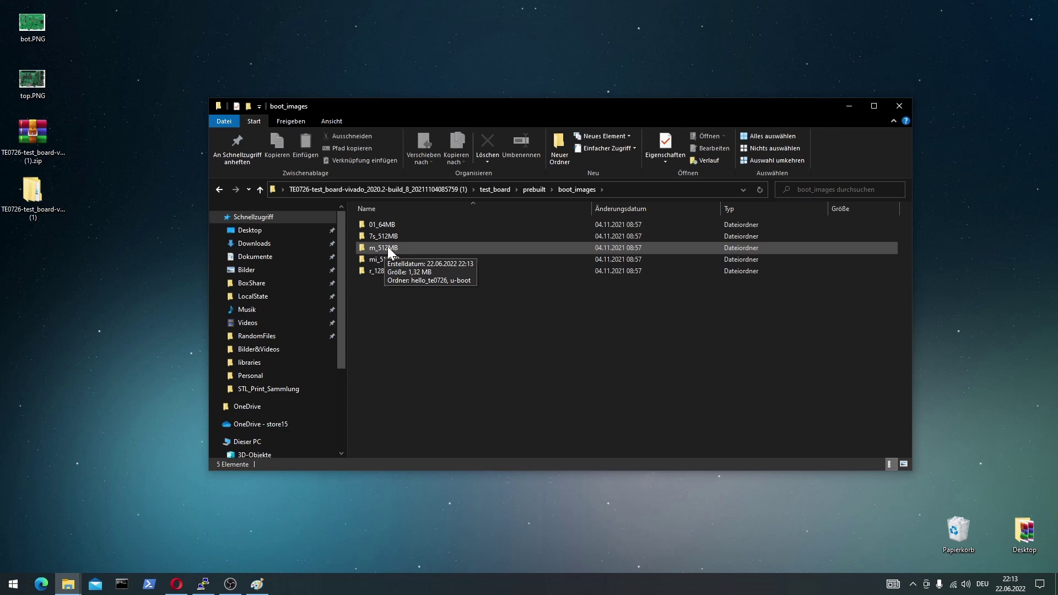
{"action": "double_click", "coordinate": [382, 249]}
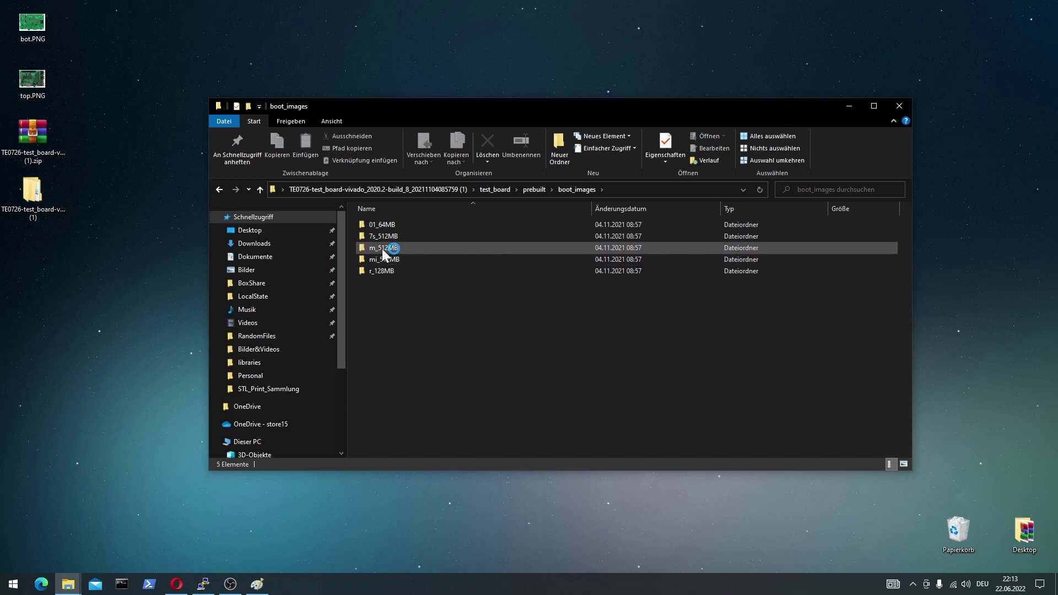
{"action": "double_click", "coordinate": [381, 236]}
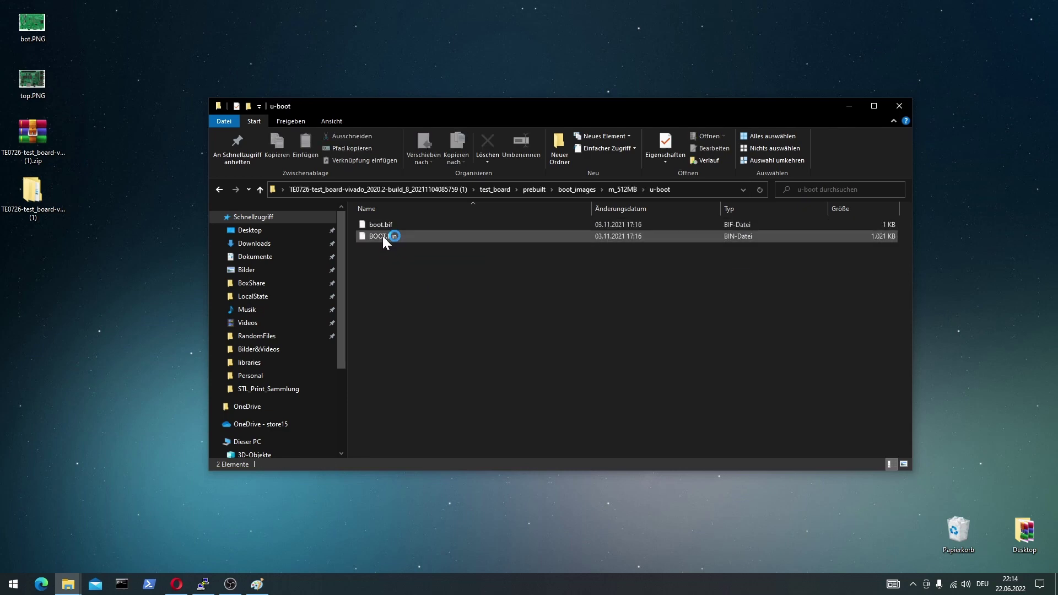
{"action": "left_click", "coordinate": [383, 236]}
Inspect boot.scr and image.ub in prebuilt\os\petalinux\512MB.
{"action": "key", "text": "BackSpace"}
{"action": "key", "text": "BackSpace"}
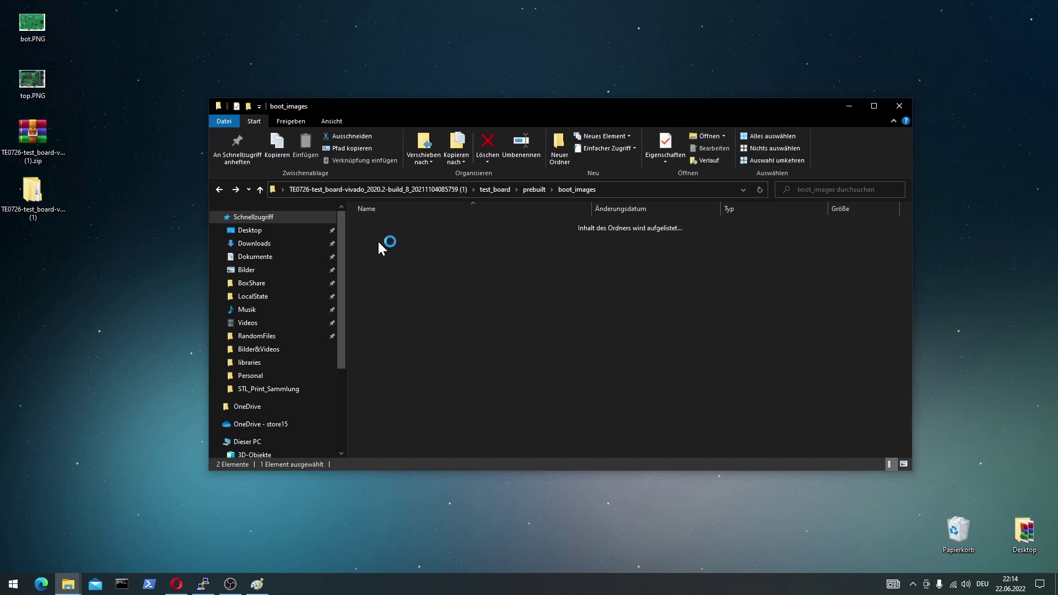
{"action": "key", "text": "BackSpace"}
{"action": "double_click", "coordinate": [376, 249]}
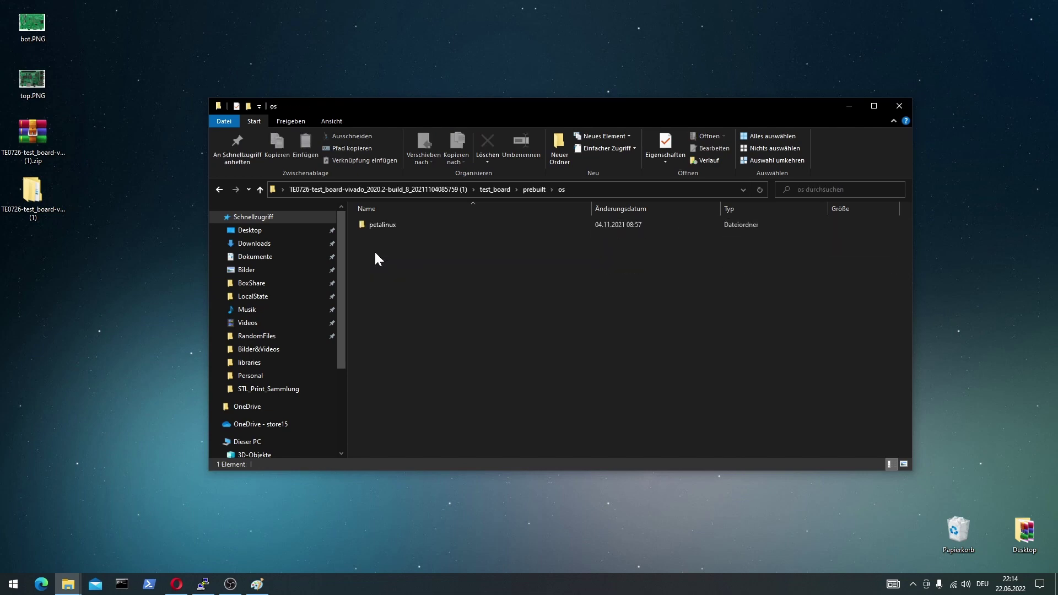
{"action": "double_click", "coordinate": [385, 225]}
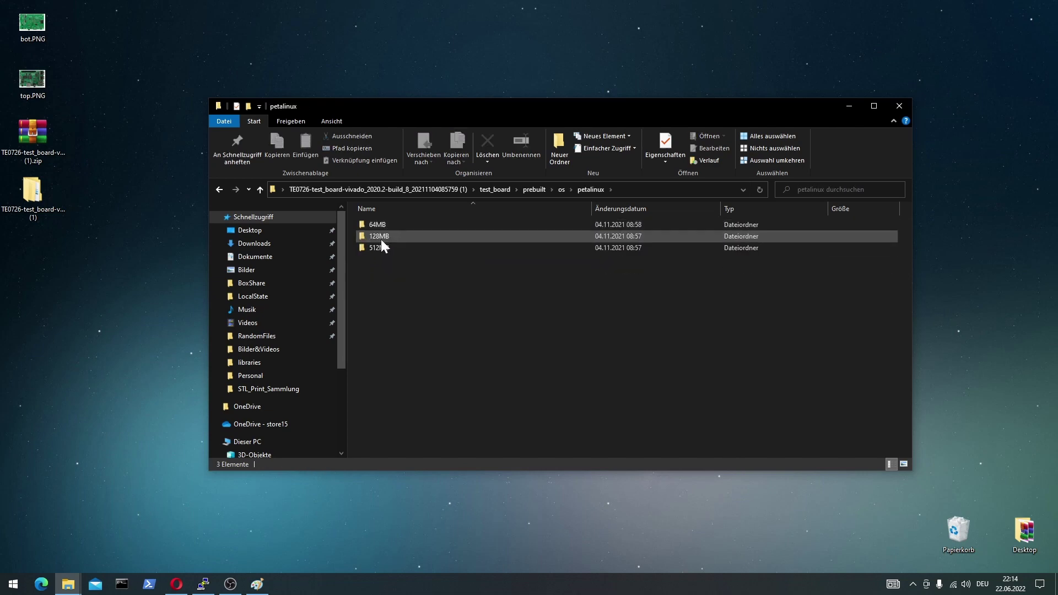
{"action": "double_click", "coordinate": [379, 249]}
{"action": "left_click", "coordinate": [379, 248]}
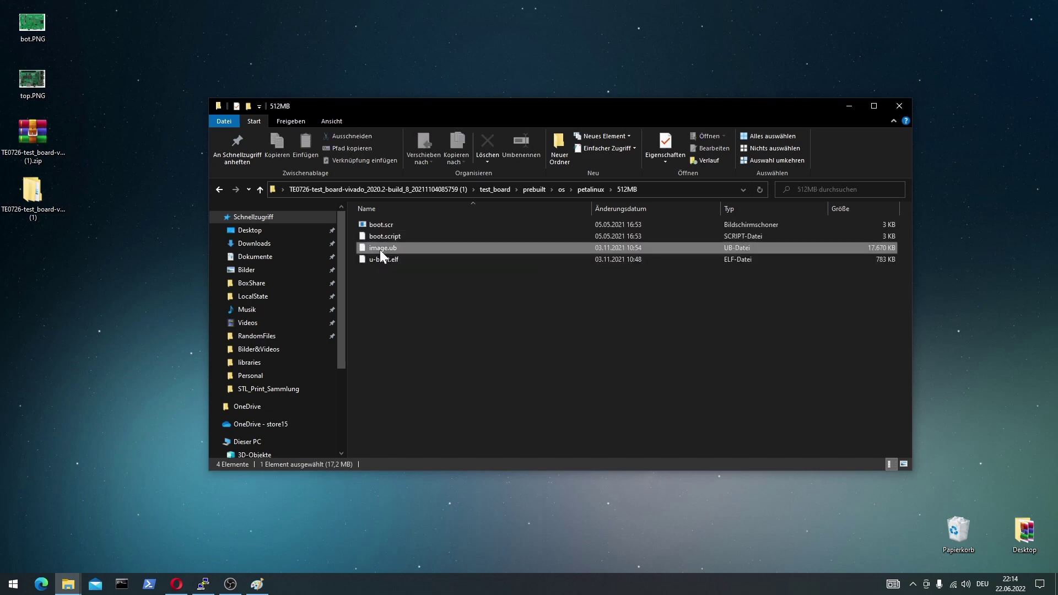
{"action": "left_click", "coordinate": [383, 226]}
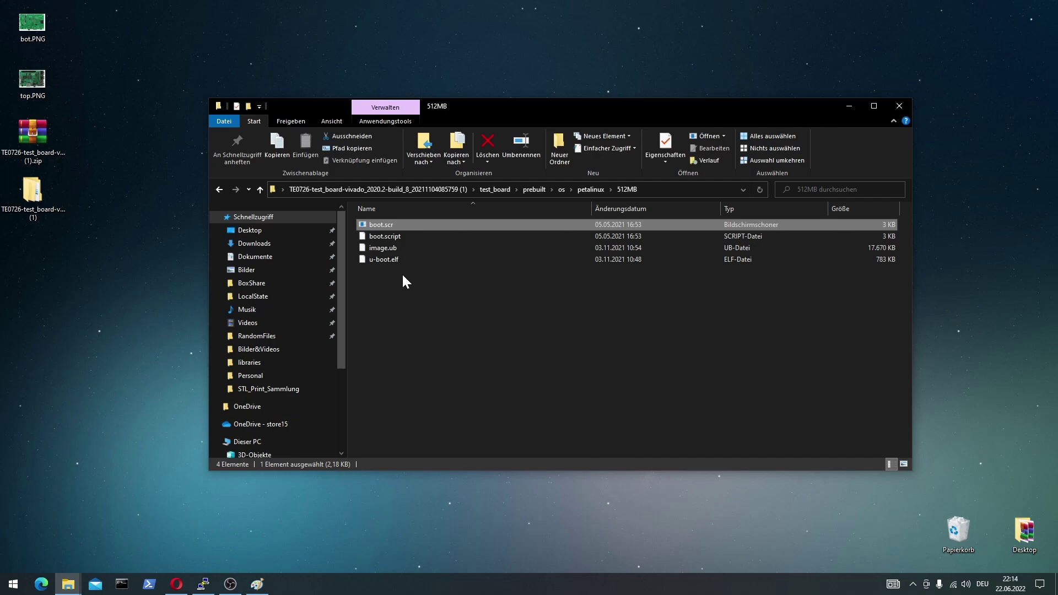
{"action": "left_click", "coordinate": [387, 247]}
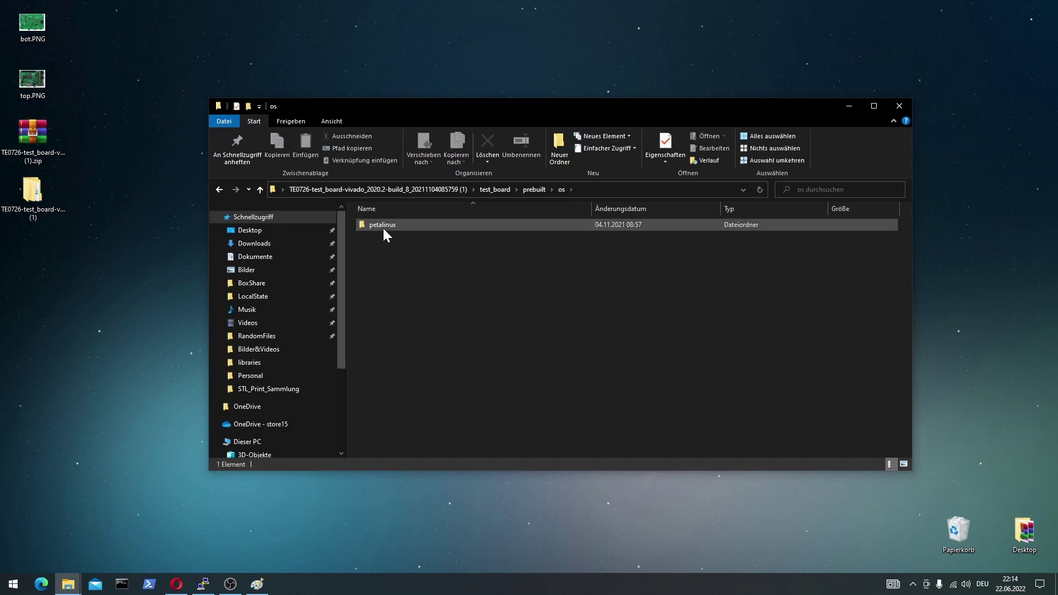
Compare the 64MB and 128MB petalinux folders, then return to test_board and select _create_win_setup.cmd.
{"action": "double_click", "coordinate": [383, 227]}
{"action": "left_click", "coordinate": [378, 224]}
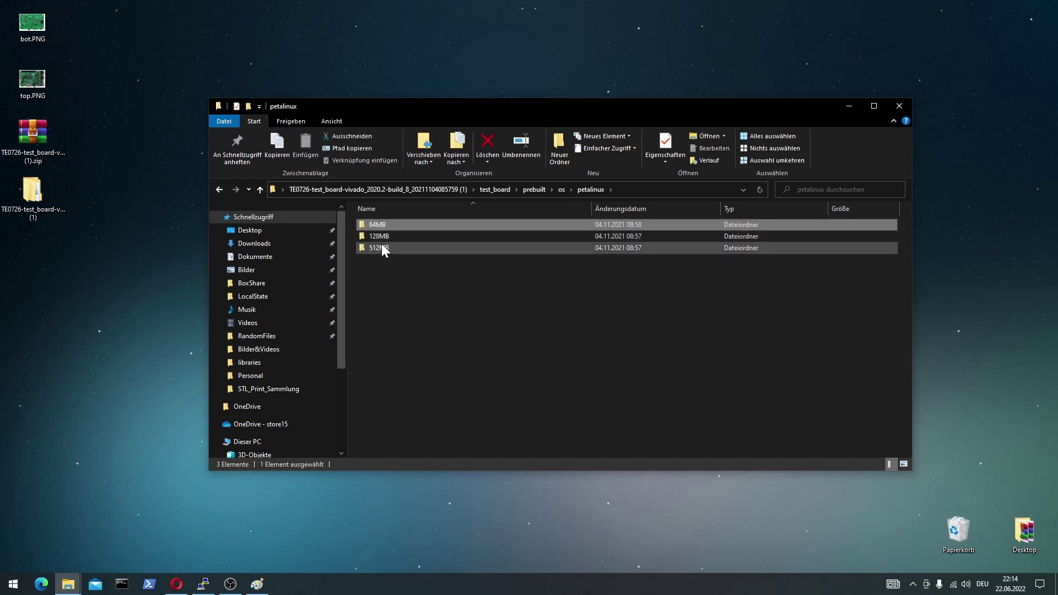
{"action": "left_click", "coordinate": [377, 236]}
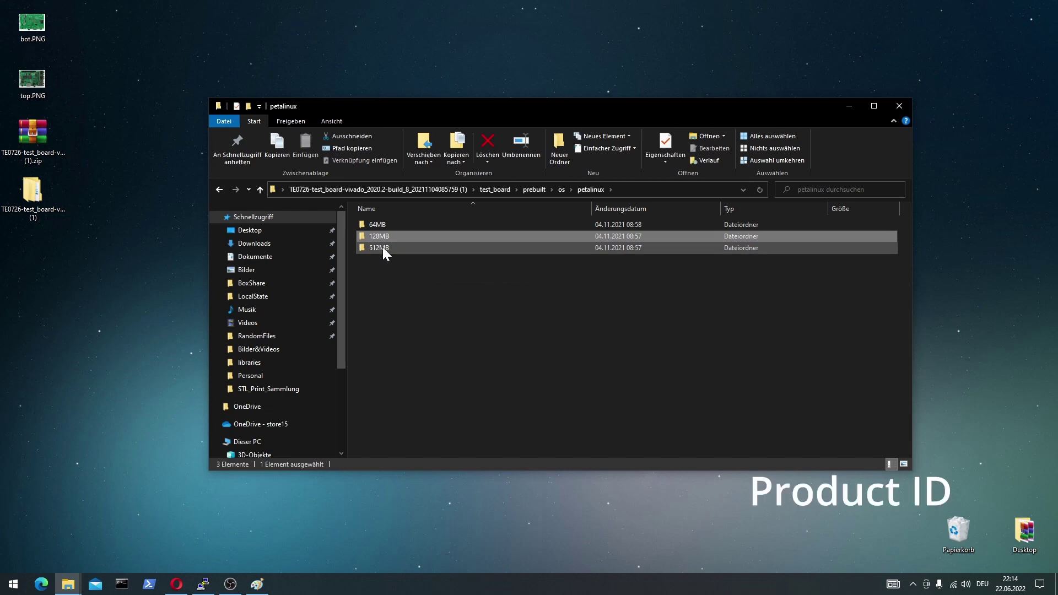
{"action": "left_click", "coordinate": [379, 270]}
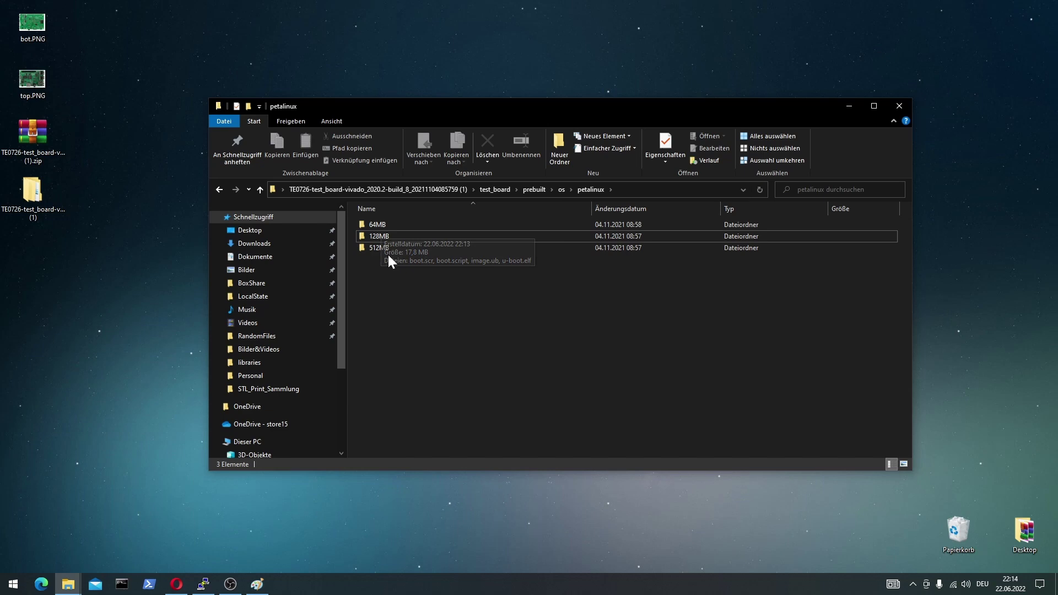
{"action": "key", "text": "alt+Up"}
{"action": "key", "text": "alt+Up"}
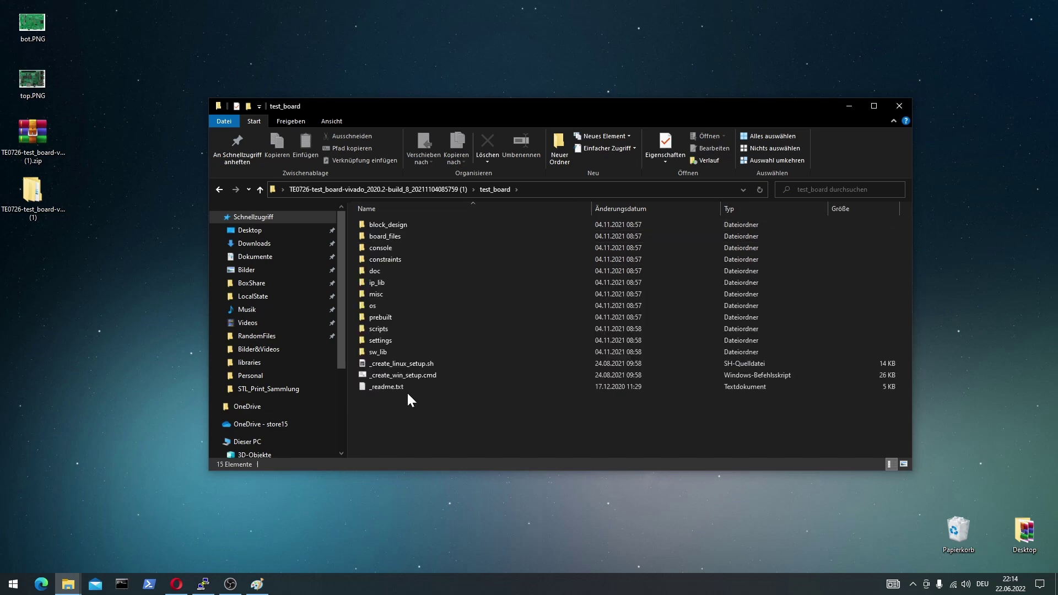
{"action": "left_click", "coordinate": [396, 375]}
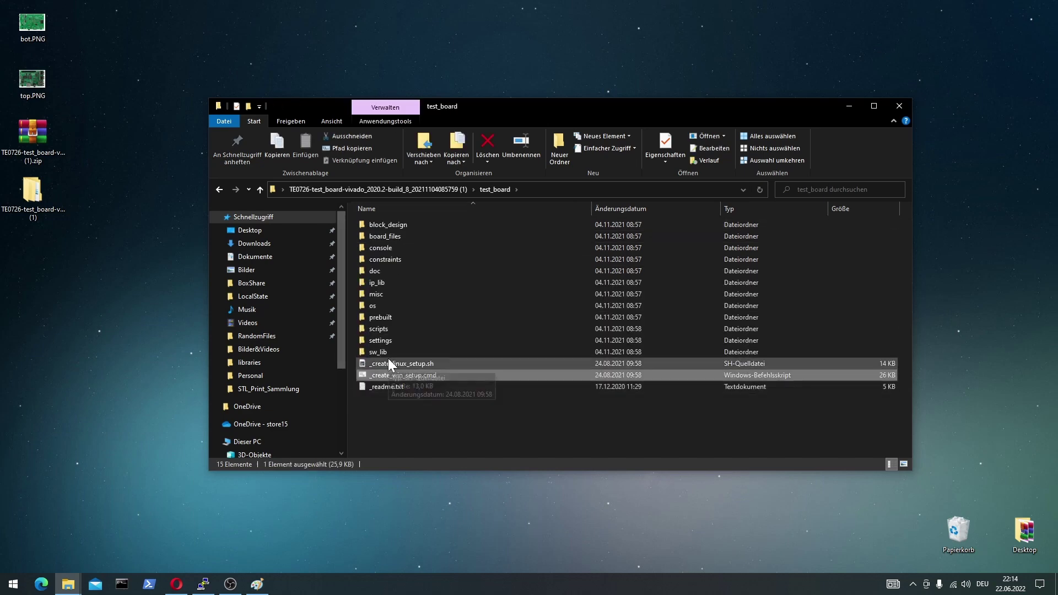
{"action": "scroll", "coordinate": [342, 320], "scroll_direction": "down", "scroll_amount": 1}
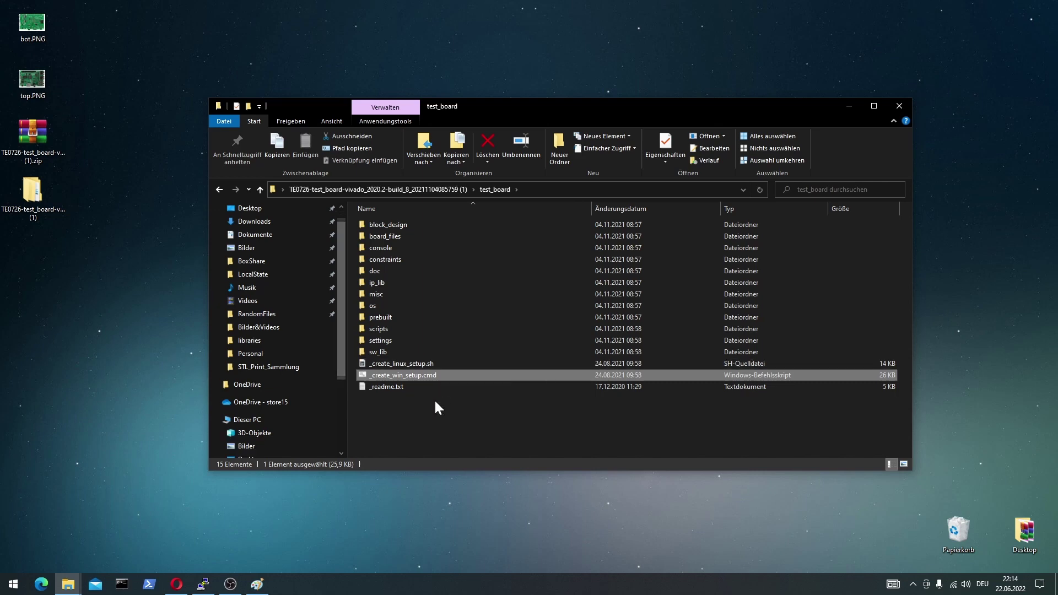
Open the shortened test_board folder from the desktop and locate _create_win_setup.cmd.
{"action": "double_click", "coordinate": [415, 378]}
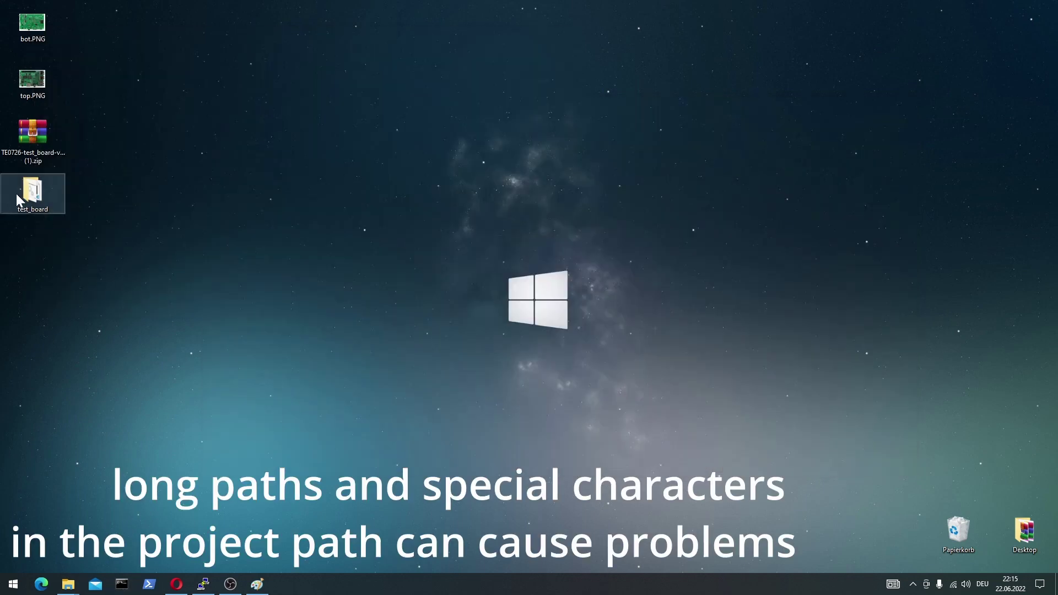
{"action": "double_click", "coordinate": [40, 203]}
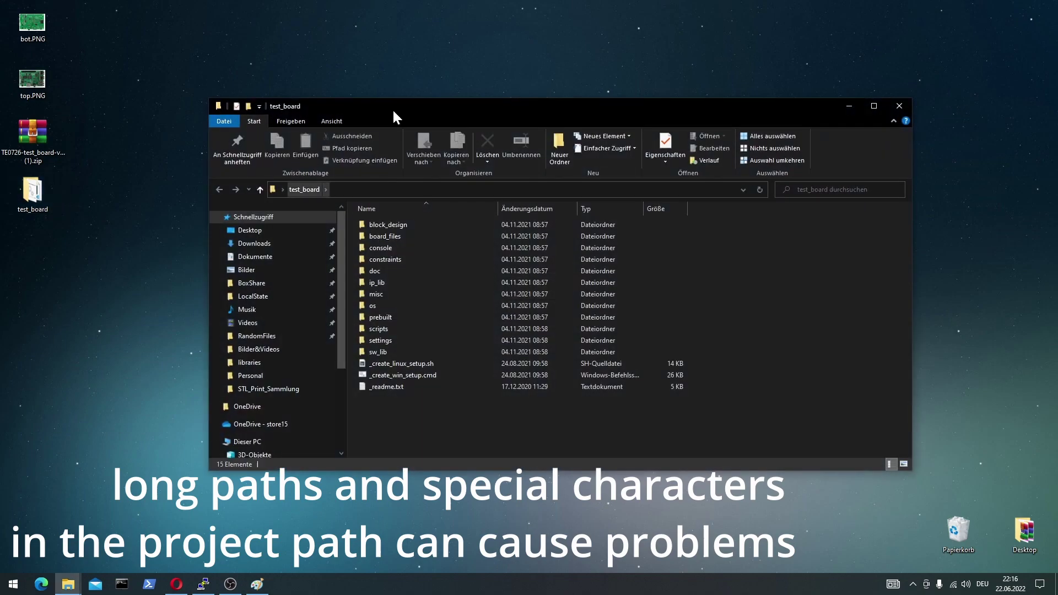
{"action": "left_click_drag", "start_coordinate": [392, 112], "coordinate": [296, 121]}
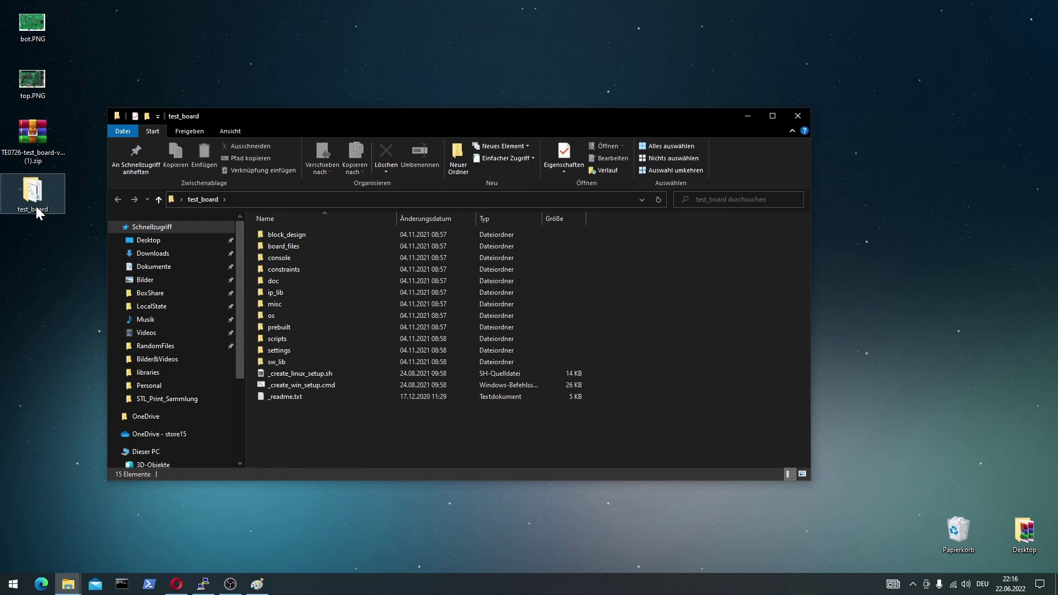
{"action": "left_click", "coordinate": [31, 252]}
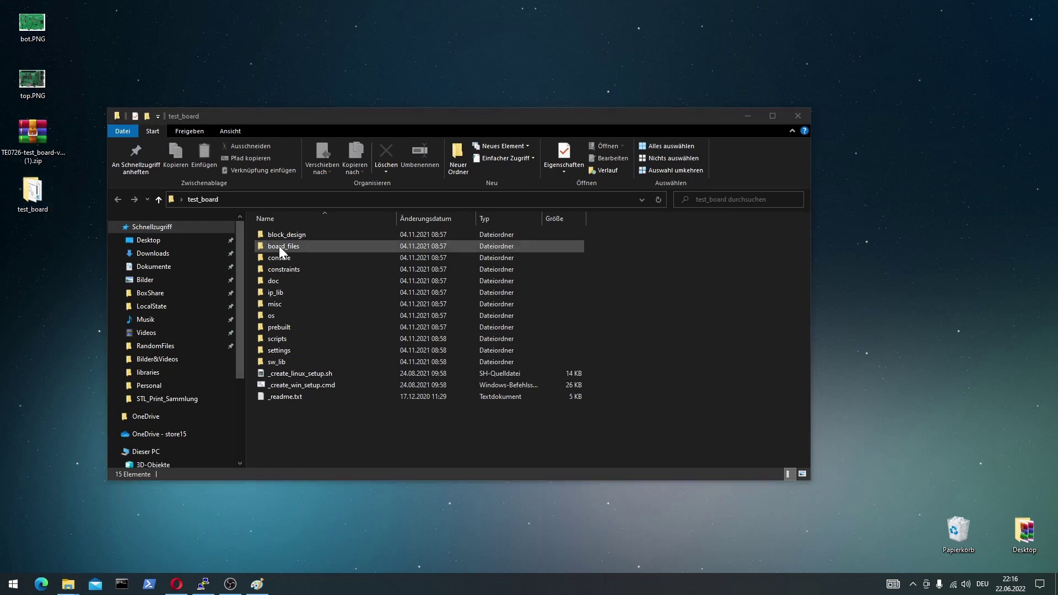
Run _create_win_setup.cmd and start the module selection guide with option 0.
{"action": "double_click", "coordinate": [302, 385]}
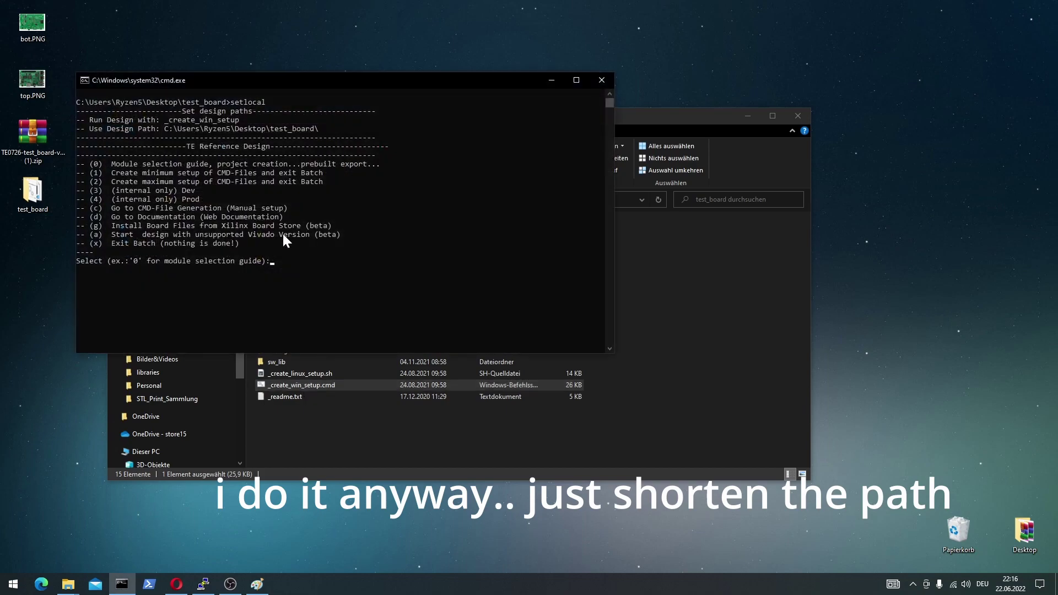
{"action": "type", "text": "0"}
{"action": "key", "text": "Return"}
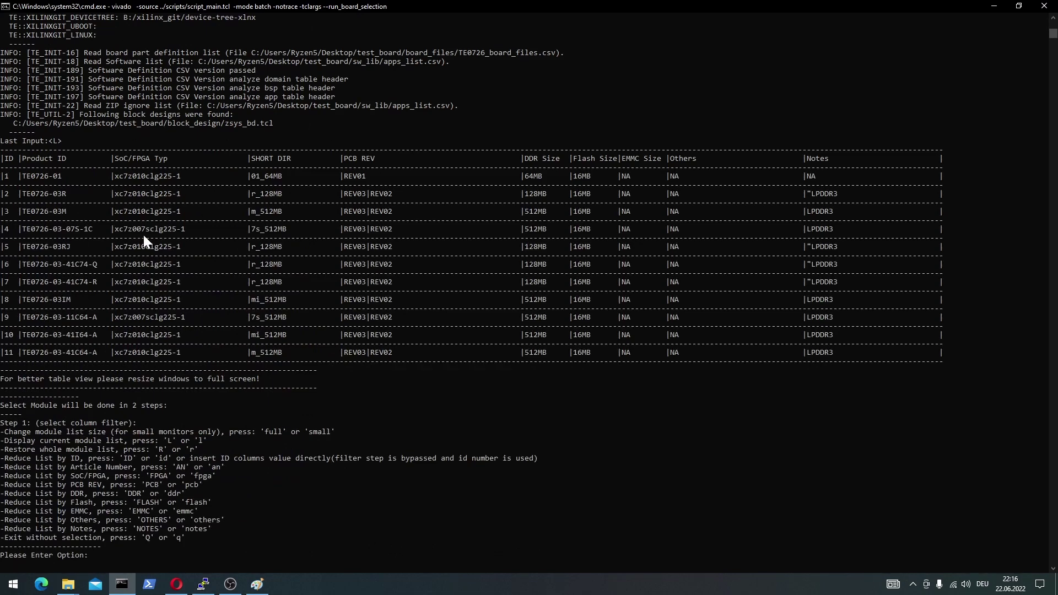
{"action": "left_click_drag", "start_coordinate": [72, 212], "coordinate": [40, 211]}
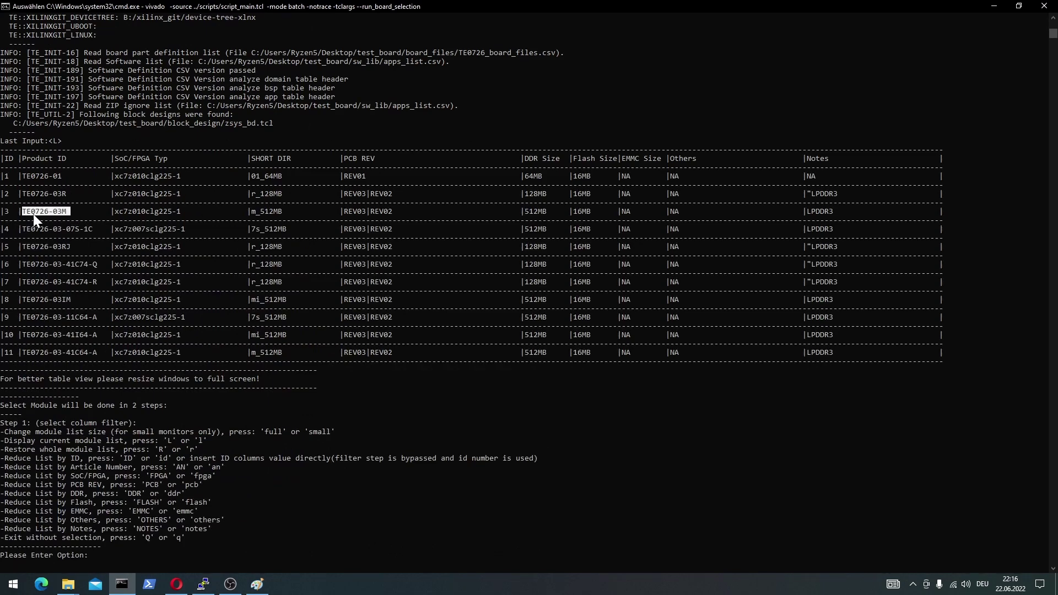
{"action": "left_click", "coordinate": [67, 212]}
{"action": "left_click", "coordinate": [63, 212]}
Choose module 3 (TE0726-03M), confirm with y, and create the Vivado project.
{"action": "type", "text": "3"}
{"action": "key", "text": "Return"}
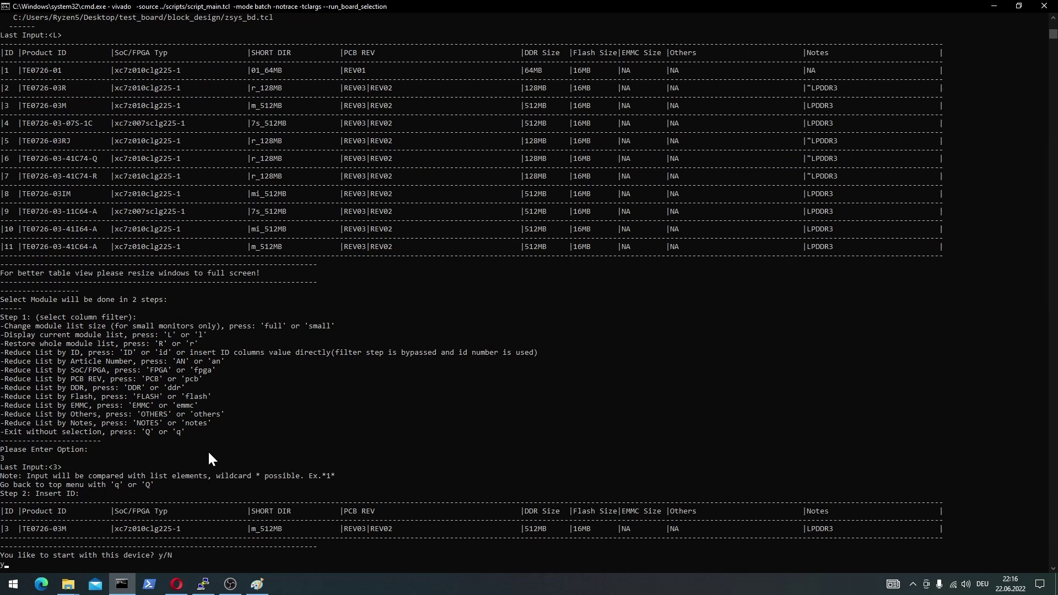
{"action": "type", "text": "y"}
{"action": "key", "text": "Return"}
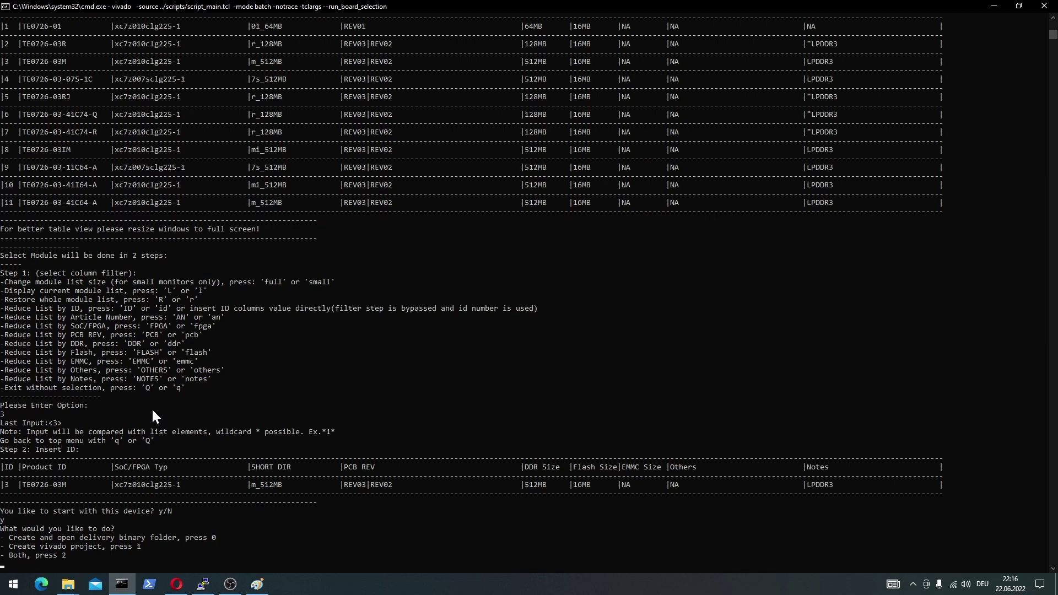
{"action": "key", "text": "Return"}
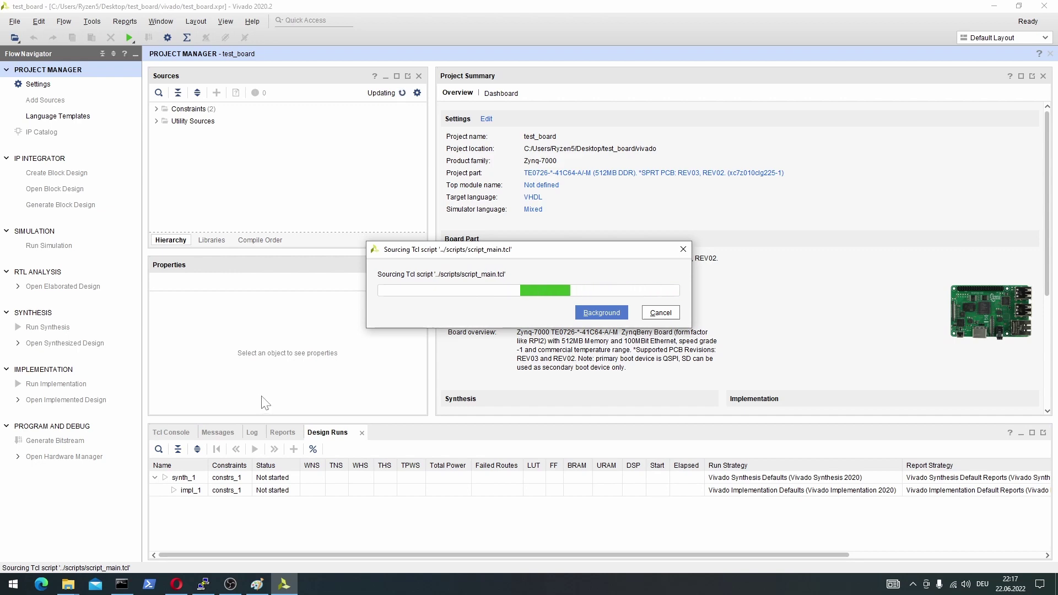
Bring the TE0726 Test Board wiki page forward and return to its top.
{"action": "left_click", "coordinate": [179, 591]}
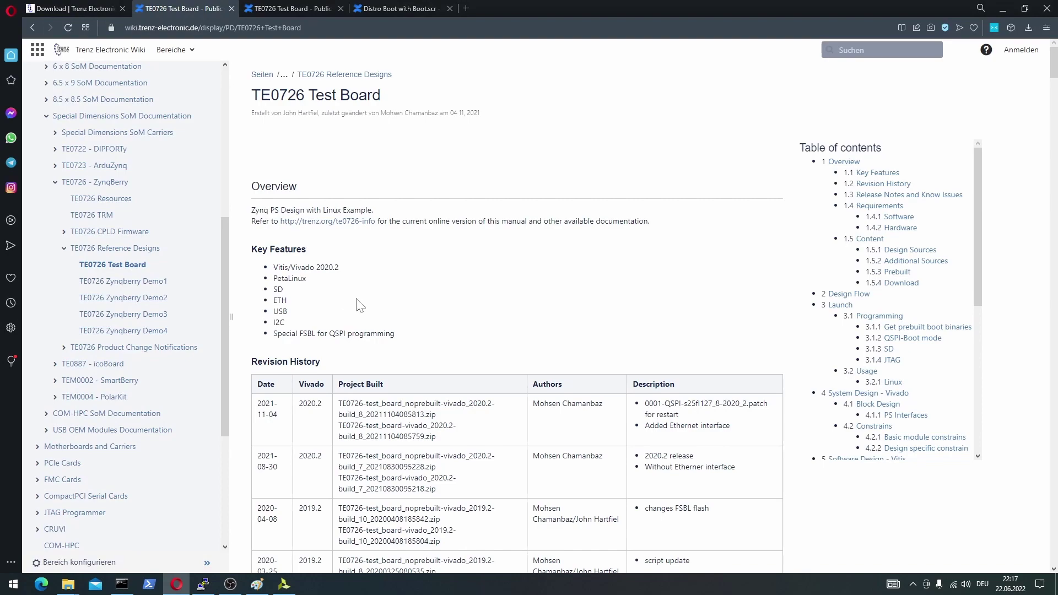
{"action": "scroll", "coordinate": [358, 306], "scroll_direction": "down", "scroll_amount": 8}
{"action": "scroll", "coordinate": [325, 273], "scroll_direction": "down", "scroll_amount": 18}
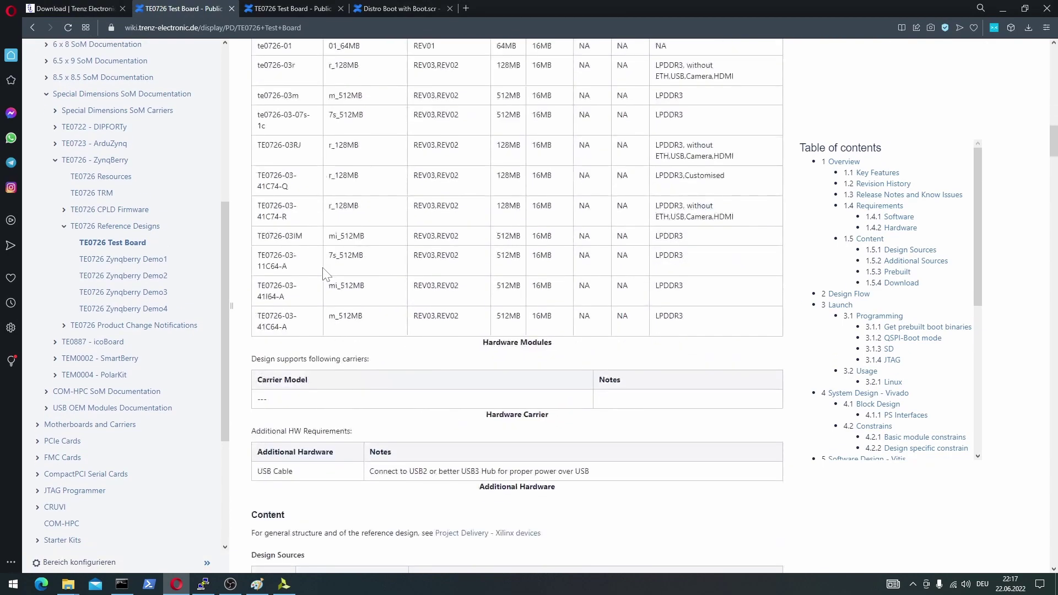
{"action": "left_click", "coordinate": [113, 243]}
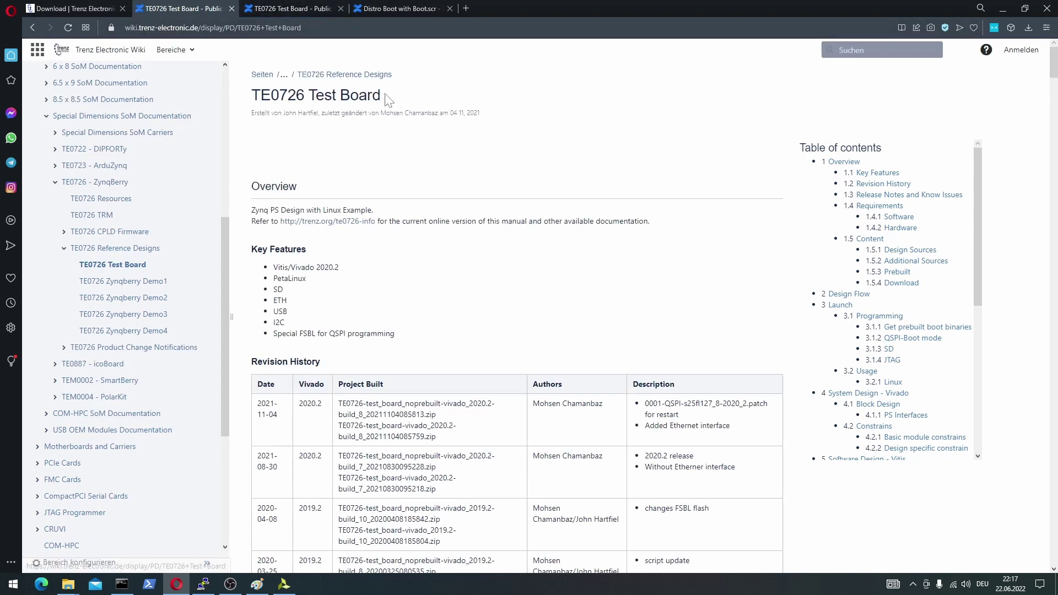
{"action": "triple_click", "coordinate": [364, 98]}
{"action": "left_click", "coordinate": [412, 156]}
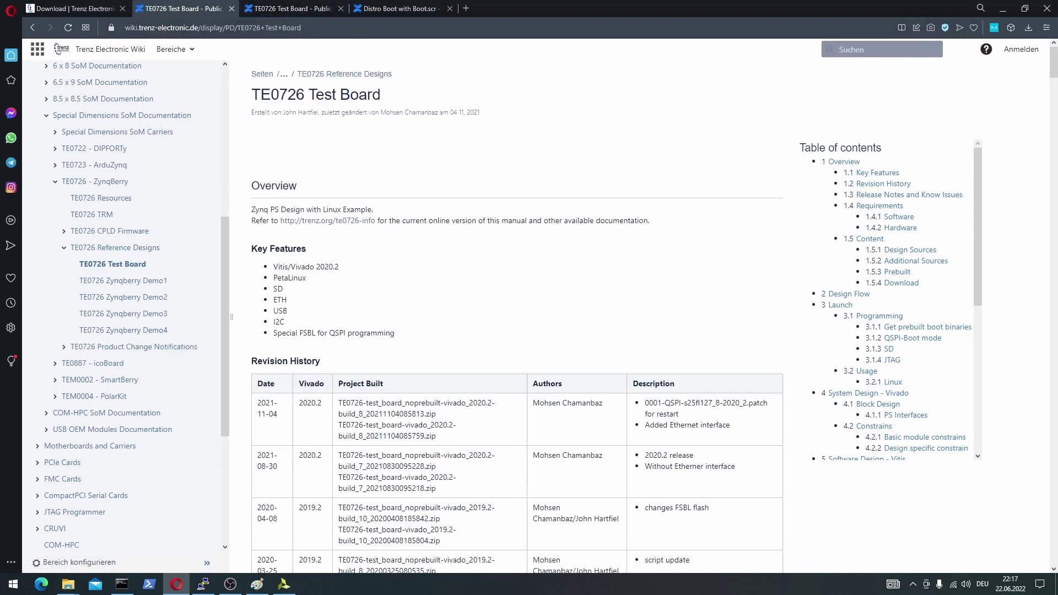
{"action": "scroll", "coordinate": [265, 273], "scroll_direction": "down", "scroll_amount": 3}
{"action": "scroll", "coordinate": [300, 278], "scroll_direction": "up", "scroll_amount": 1}
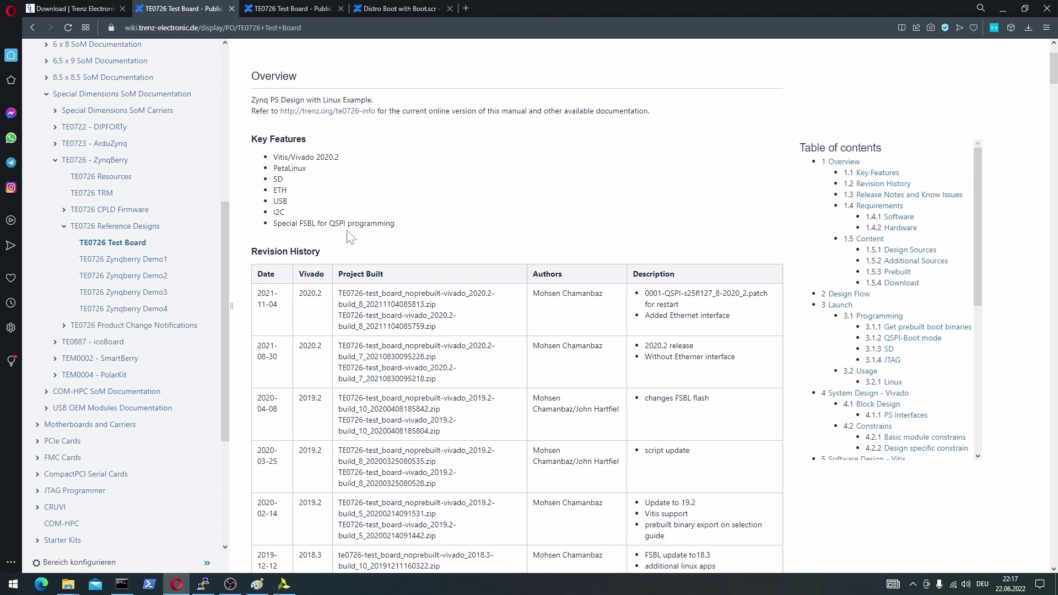
{"action": "scroll", "coordinate": [346, 191], "scroll_direction": "down", "scroll_amount": 15}
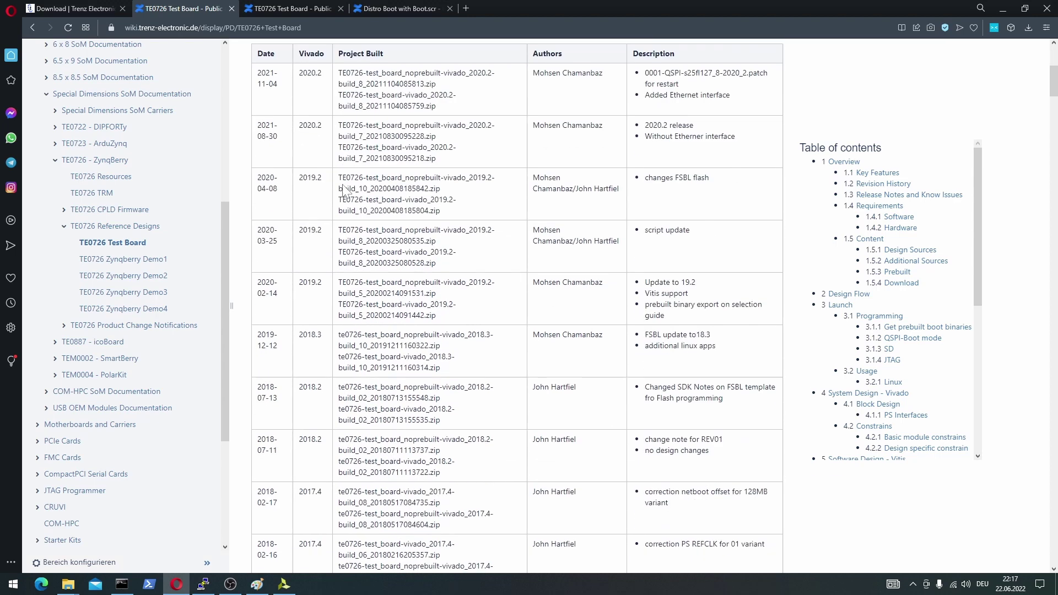
Jump to the Launch section and read the Get prebuilt boot binaries steps.
{"action": "left_click", "coordinate": [835, 306]}
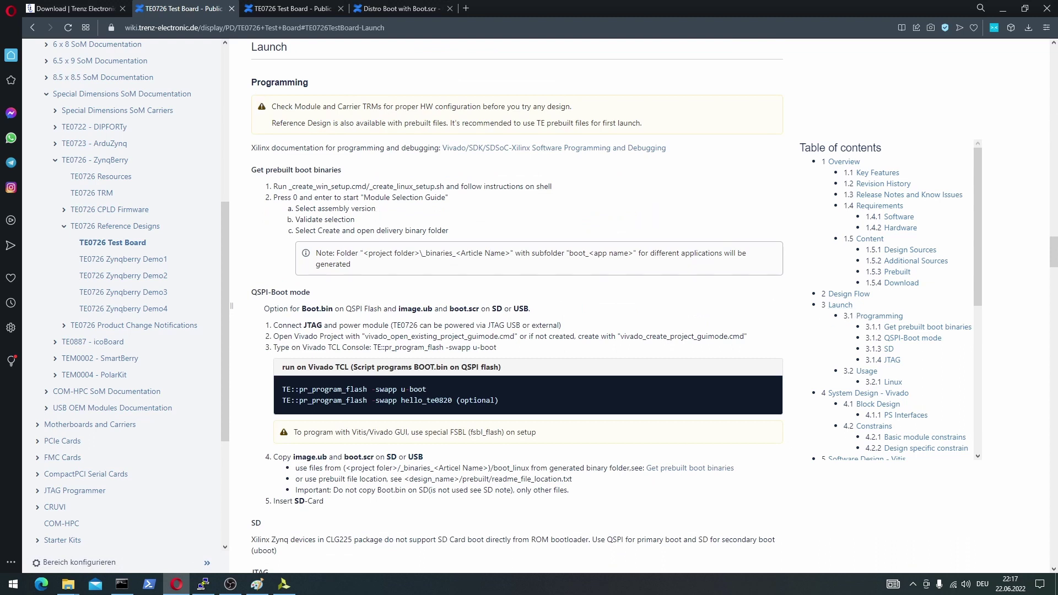
{"action": "left_click_drag", "start_coordinate": [251, 170], "coordinate": [351, 187]}
{"action": "left_click", "coordinate": [344, 197]}
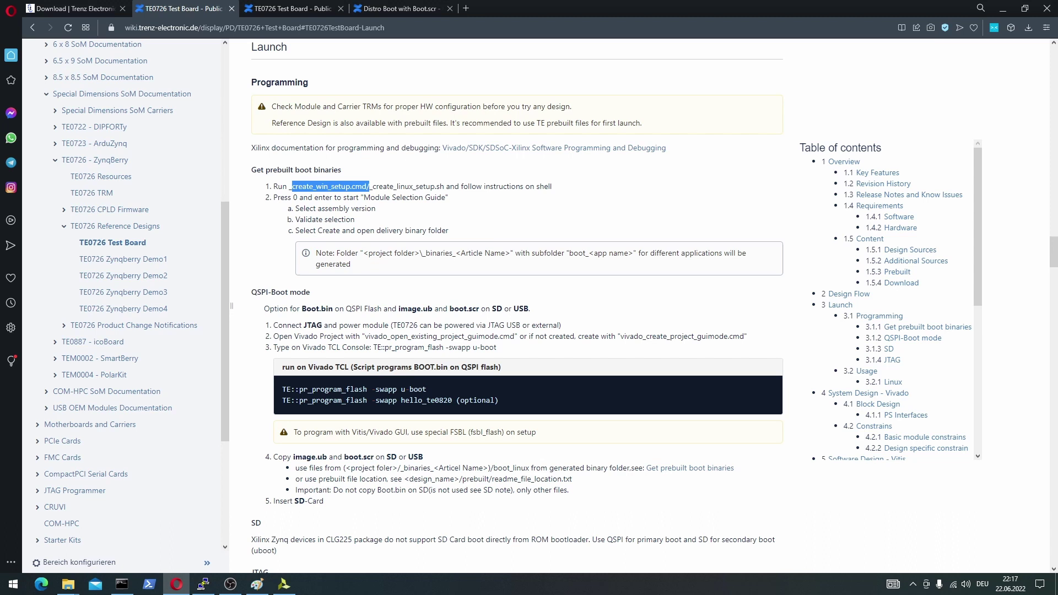
{"action": "left_click", "coordinate": [351, 187]}
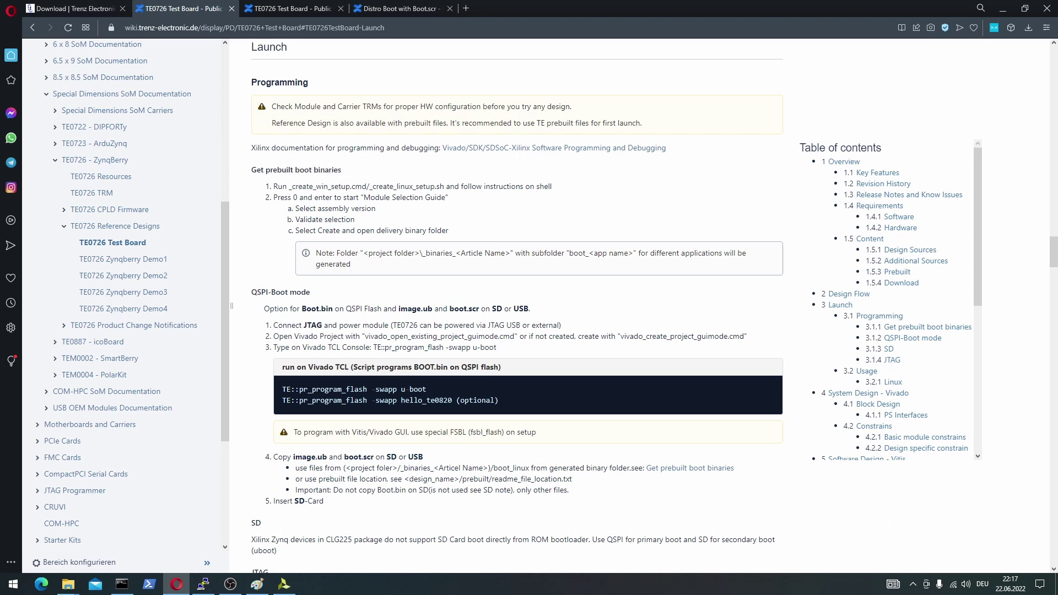
{"action": "double_click", "coordinate": [295, 198]}
{"action": "left_click", "coordinate": [350, 220]}
Scroll to the QSPI-Boot mode section and mark its Boot.bin reference.
{"action": "scroll", "coordinate": [349, 251], "scroll_direction": "down", "scroll_amount": 2}
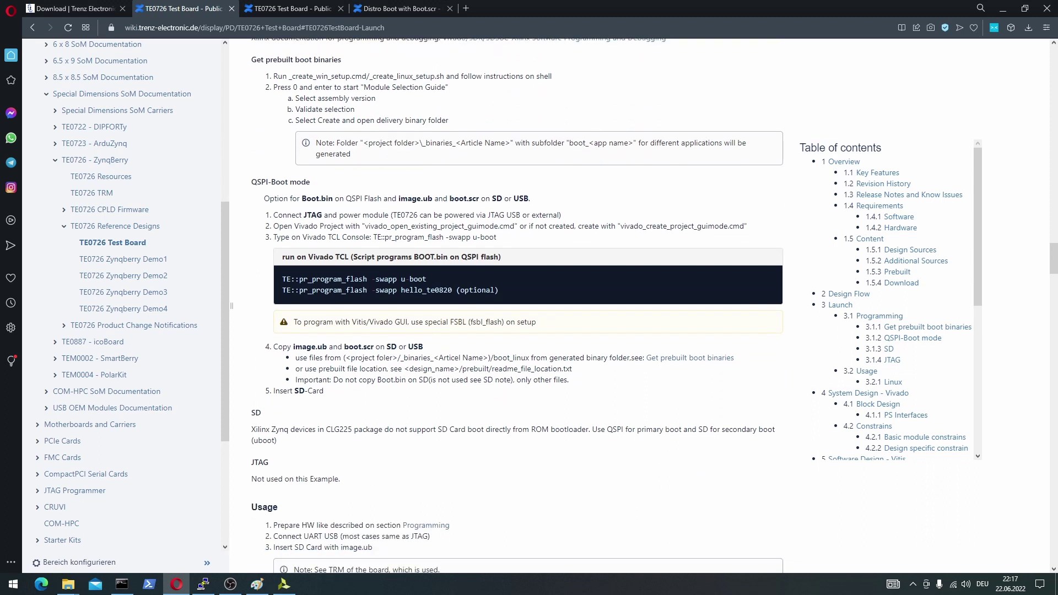
{"action": "scroll", "coordinate": [518, 305], "scroll_direction": "down", "scroll_amount": 1}
{"action": "left_click_drag", "start_coordinate": [317, 130], "coordinate": [251, 128]}
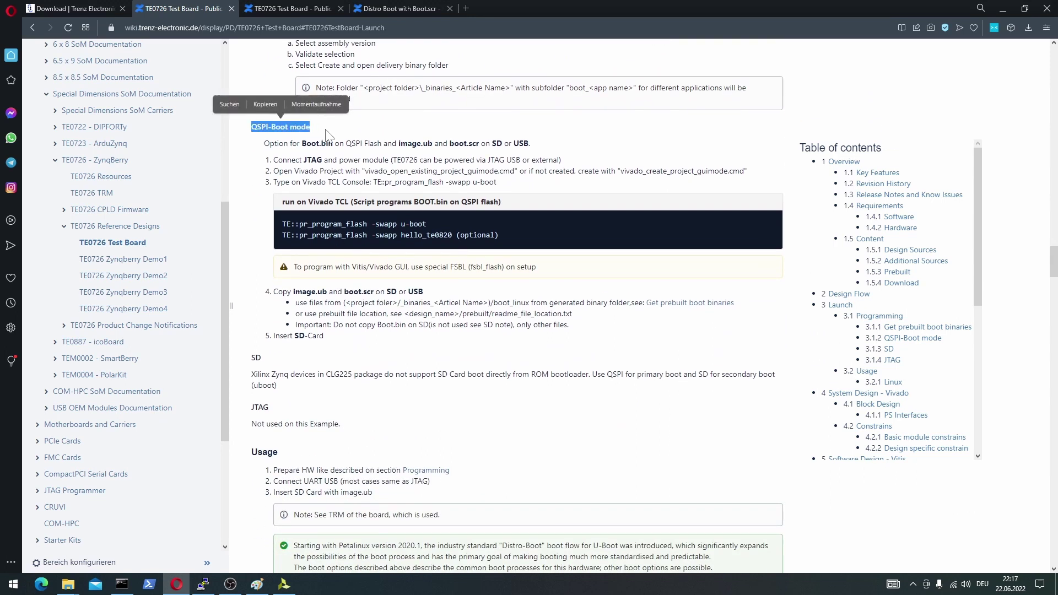
{"action": "left_click", "coordinate": [252, 130]}
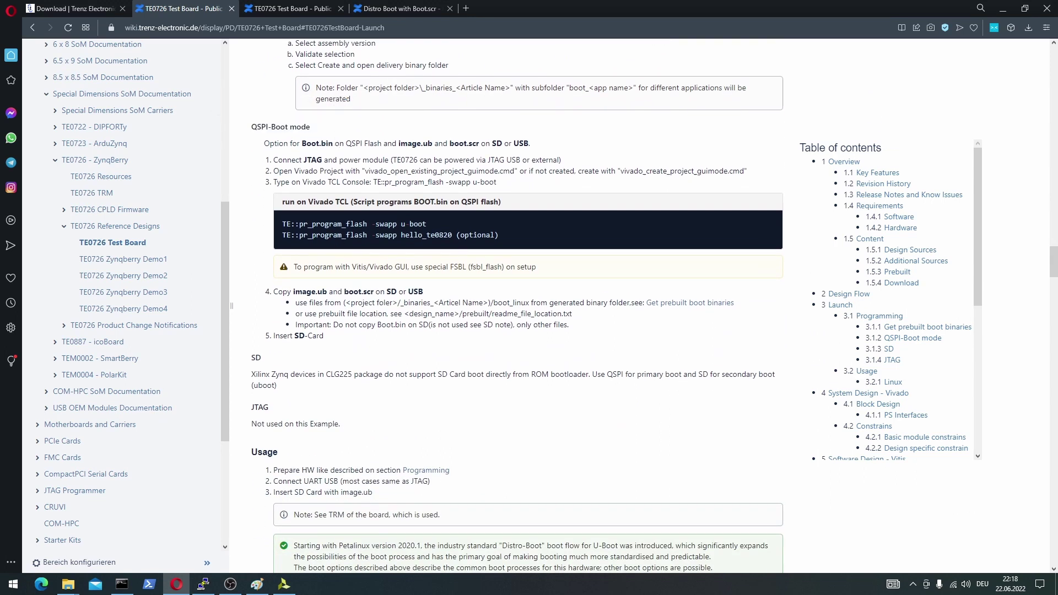
{"action": "left_click_drag", "start_coordinate": [334, 145], "coordinate": [379, 144]}
Copy the 'TE::pr_program_flash -swapp u-boot' command from QSPI-Boot step 3.
{"action": "left_click", "coordinate": [379, 144]}
{"action": "left_click_drag", "start_coordinate": [498, 183], "coordinate": [375, 184]}
{"action": "key", "text": "ctrl+c"}
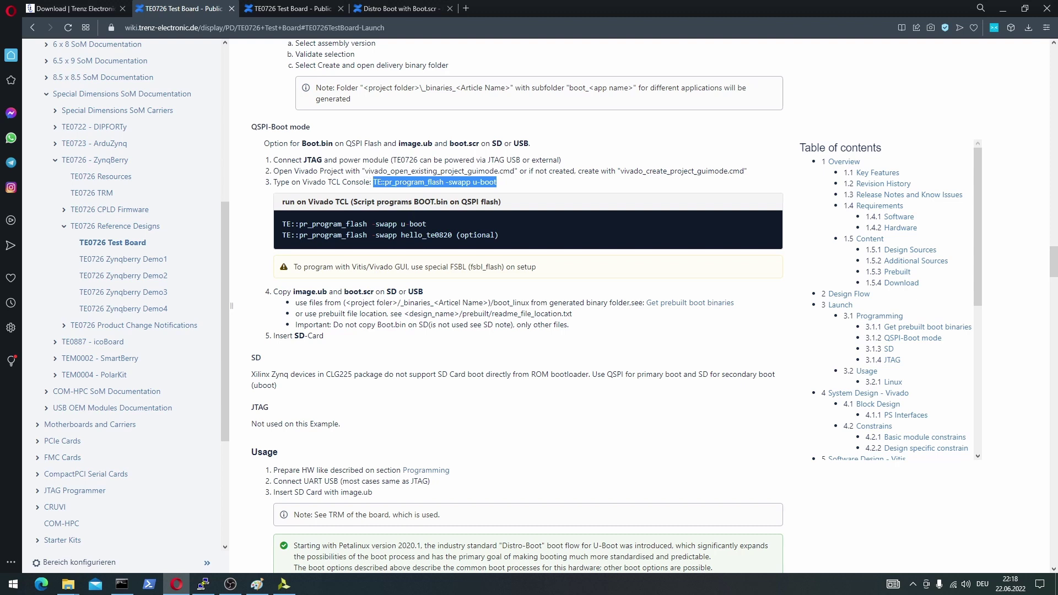
{"action": "left_click_drag", "start_coordinate": [450, 202], "coordinate": [414, 202]}
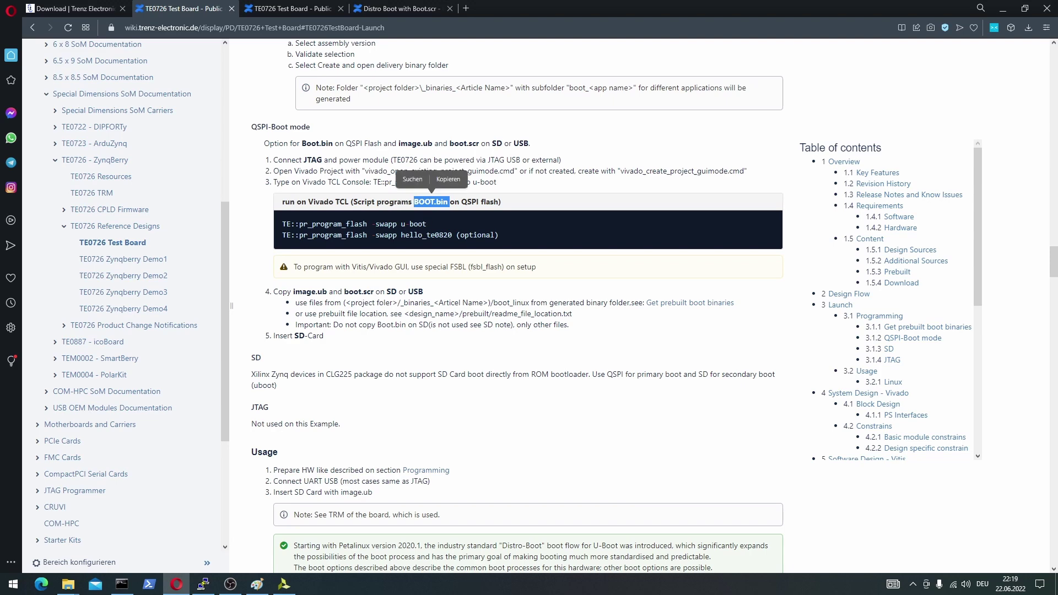
In the test_board folder, go to prebuilt > boot_images > m_512MB > u-boot and select BOOT.bin.
{"action": "mouse_move", "coordinate": [72, 587]}
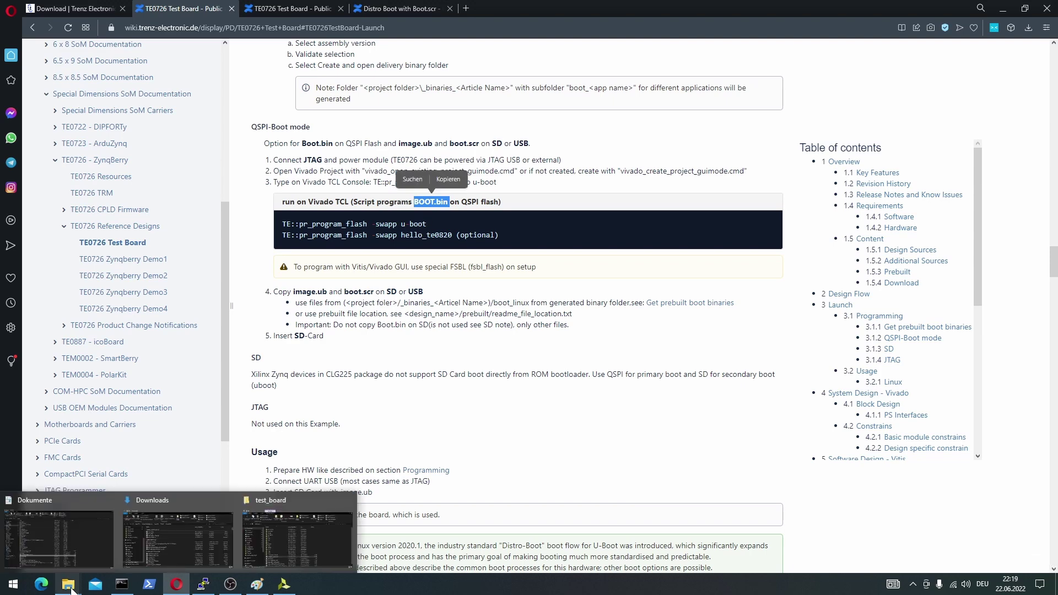
{"action": "left_click", "coordinate": [281, 546]}
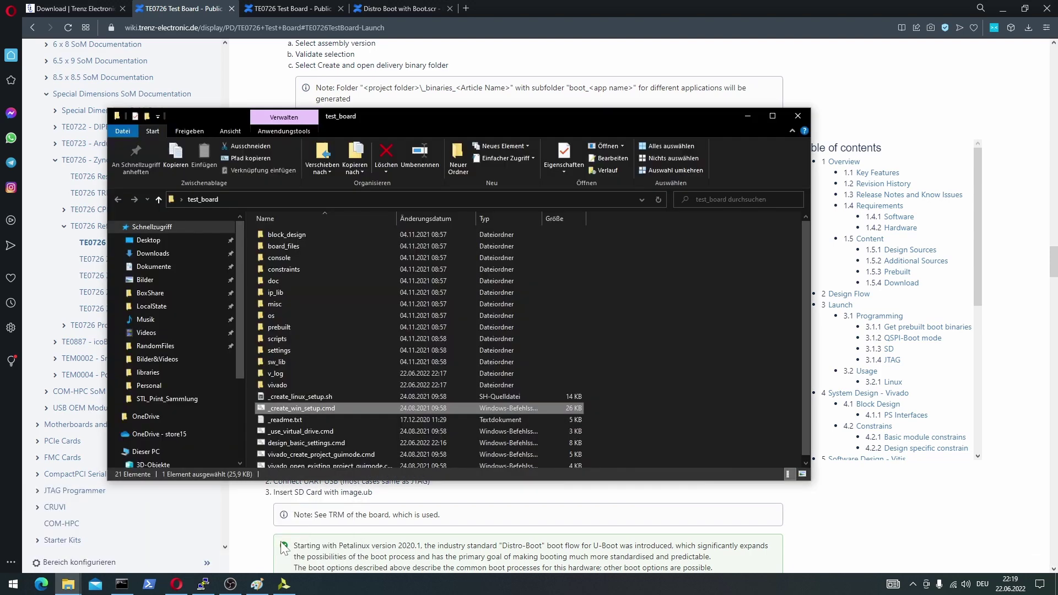
{"action": "double_click", "coordinate": [281, 328]}
{"action": "double_click", "coordinate": [285, 239]}
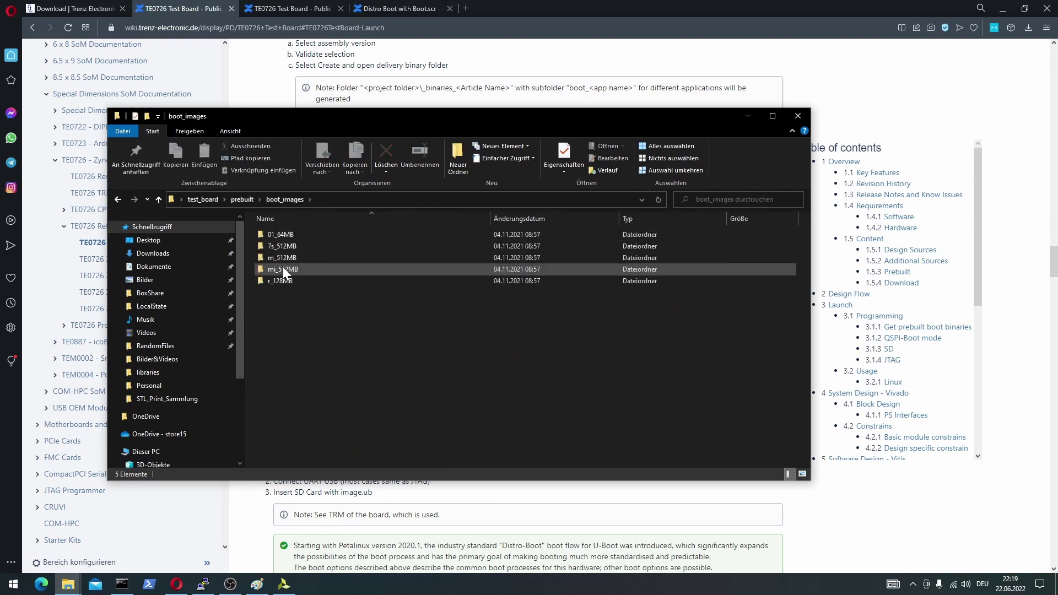
{"action": "double_click", "coordinate": [283, 258]}
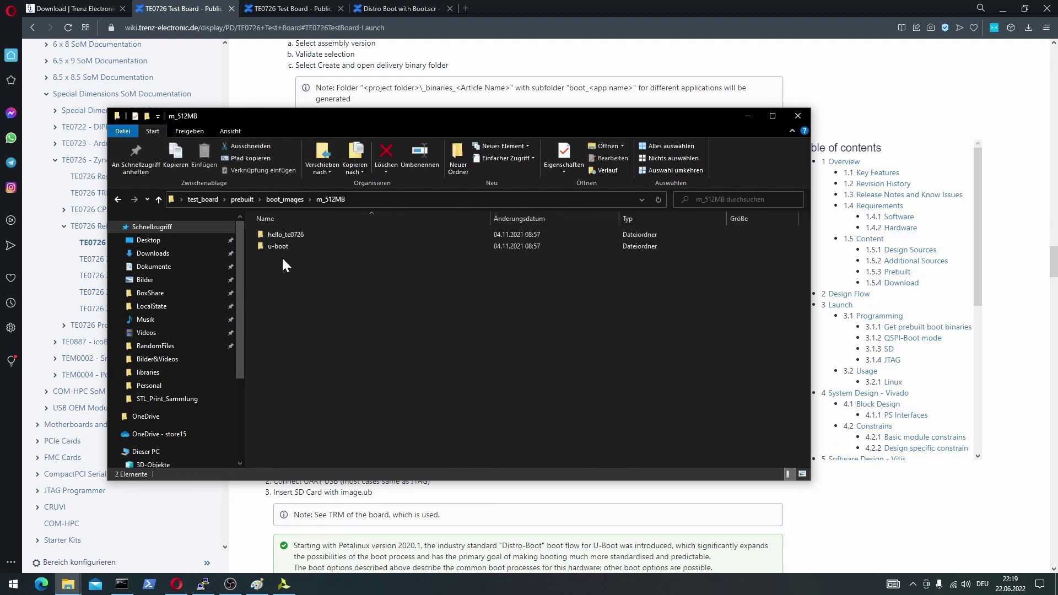
{"action": "double_click", "coordinate": [279, 246]}
{"action": "left_click", "coordinate": [279, 247]}
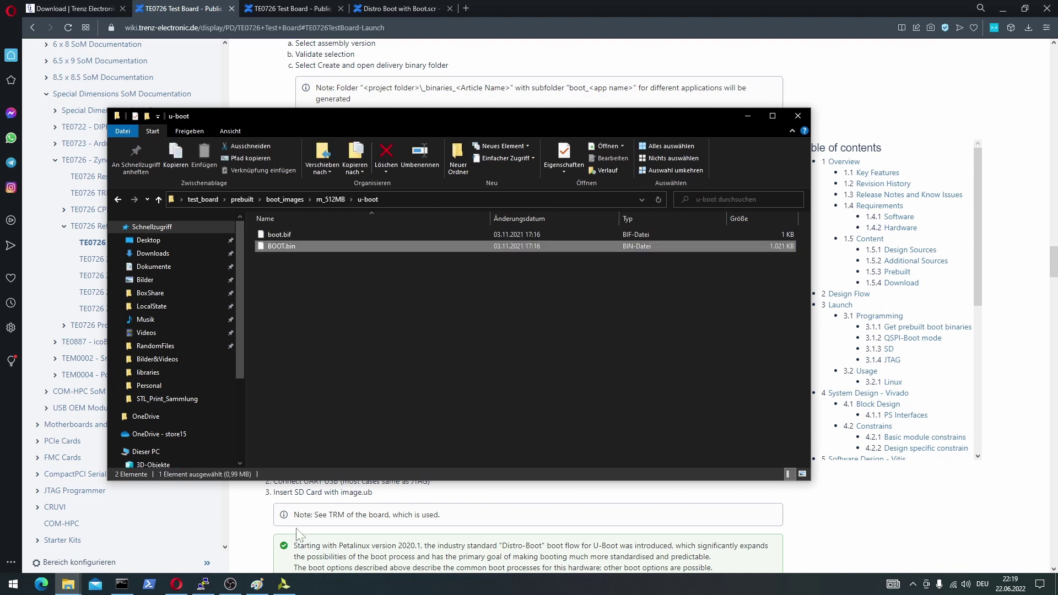
In an enlarged Tcl console, run TE::pr_program_flash -help to see the flashing options.
{"action": "left_click", "coordinate": [284, 584]}
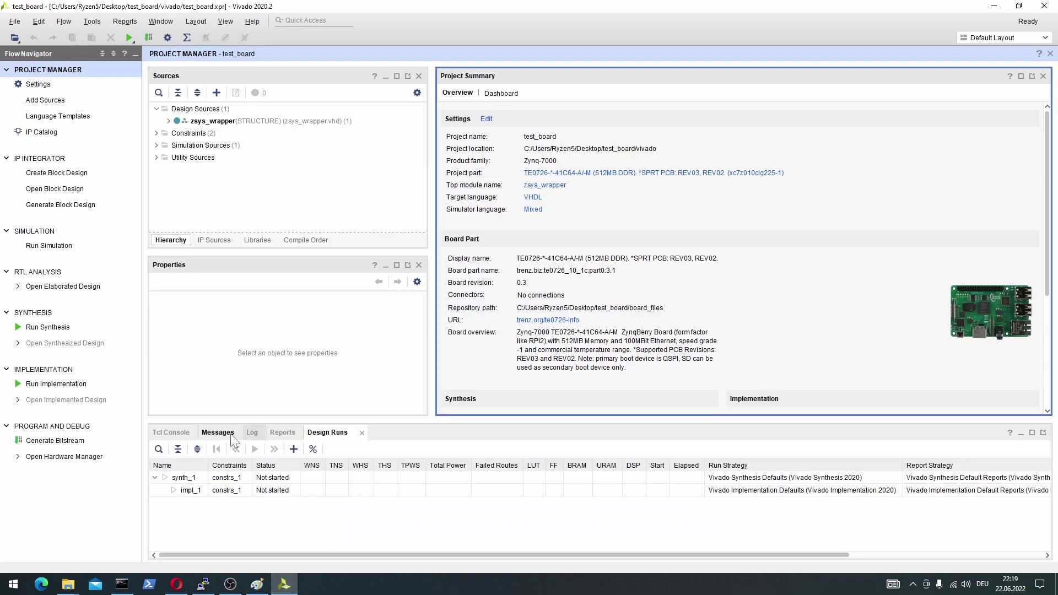
{"action": "left_click", "coordinate": [175, 436]}
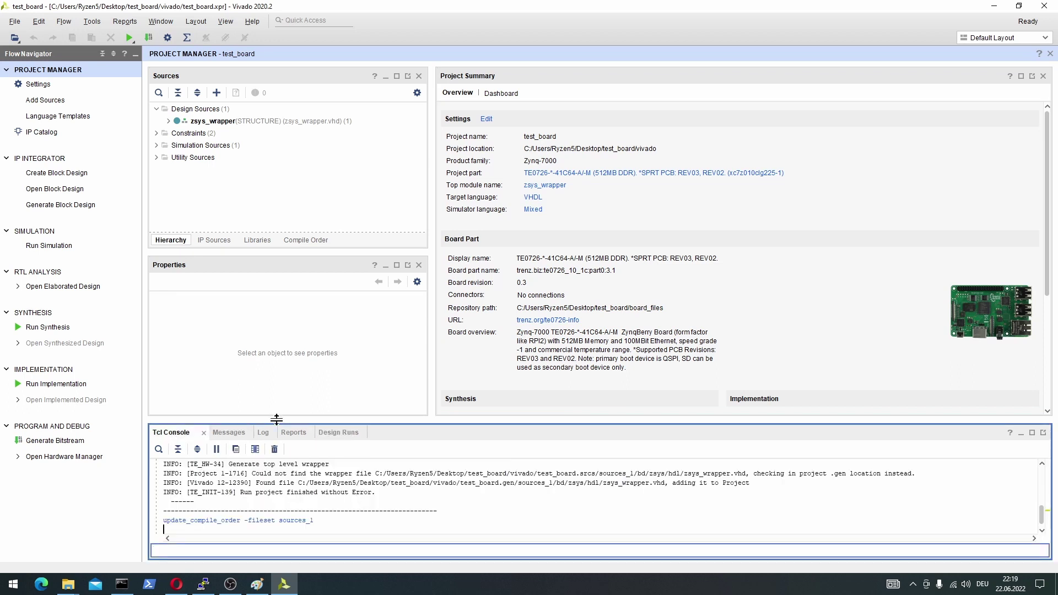
{"action": "left_click_drag", "start_coordinate": [276, 421], "coordinate": [276, 396]}
{"action": "key", "text": "ctrl+v"}
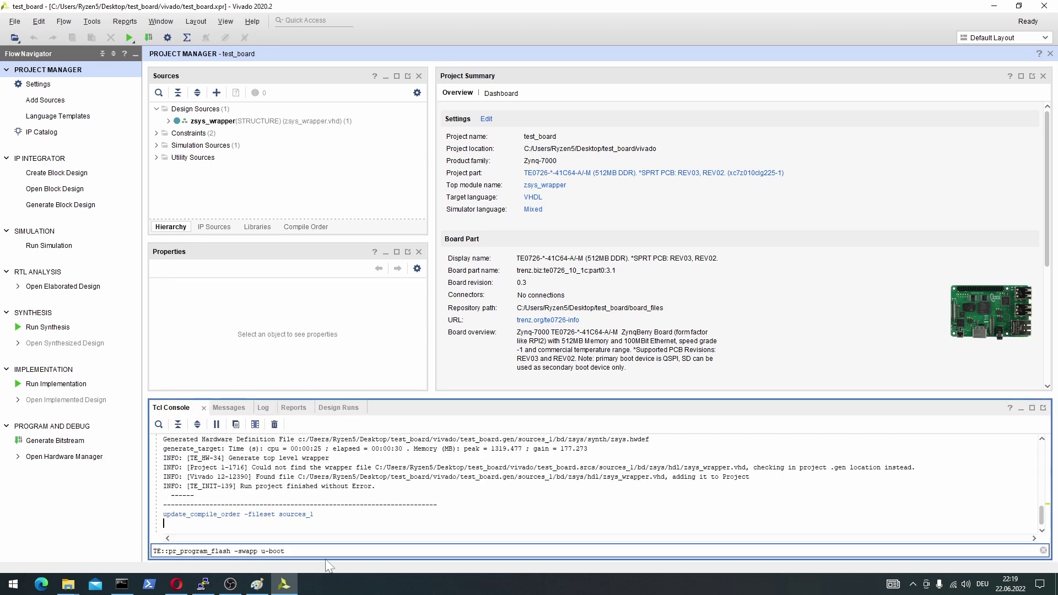
{"action": "key", "text": "ctrl+a"}
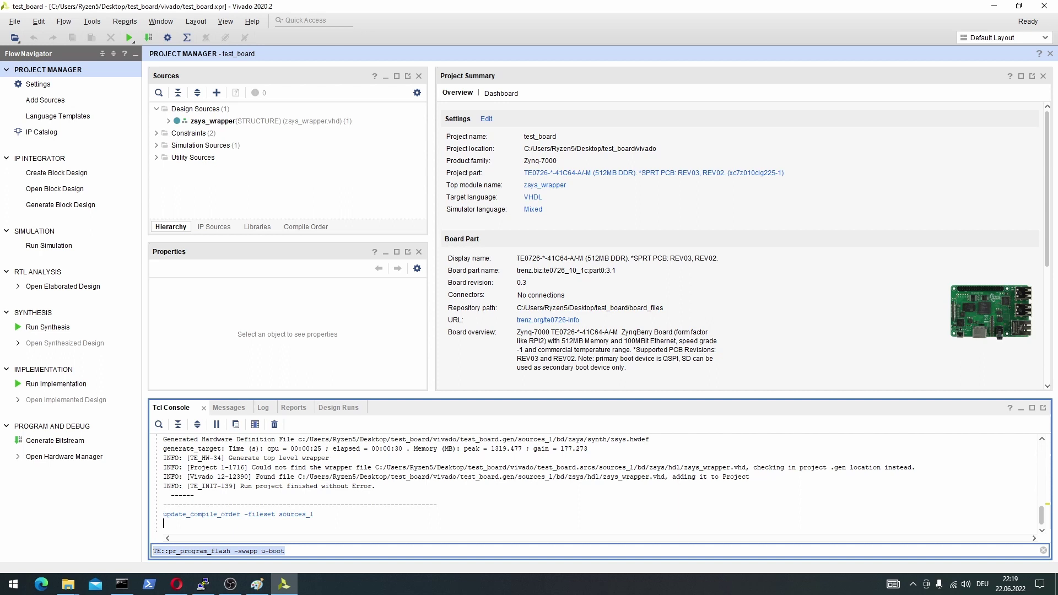
{"action": "type", "text": "TE"}
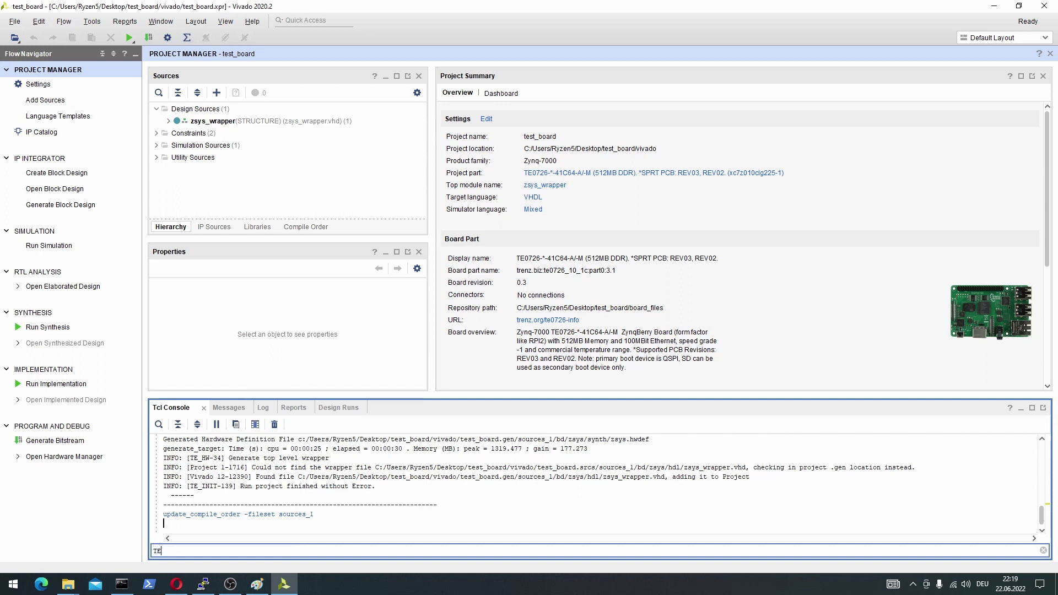
{"action": "type", "text": "::pr"}
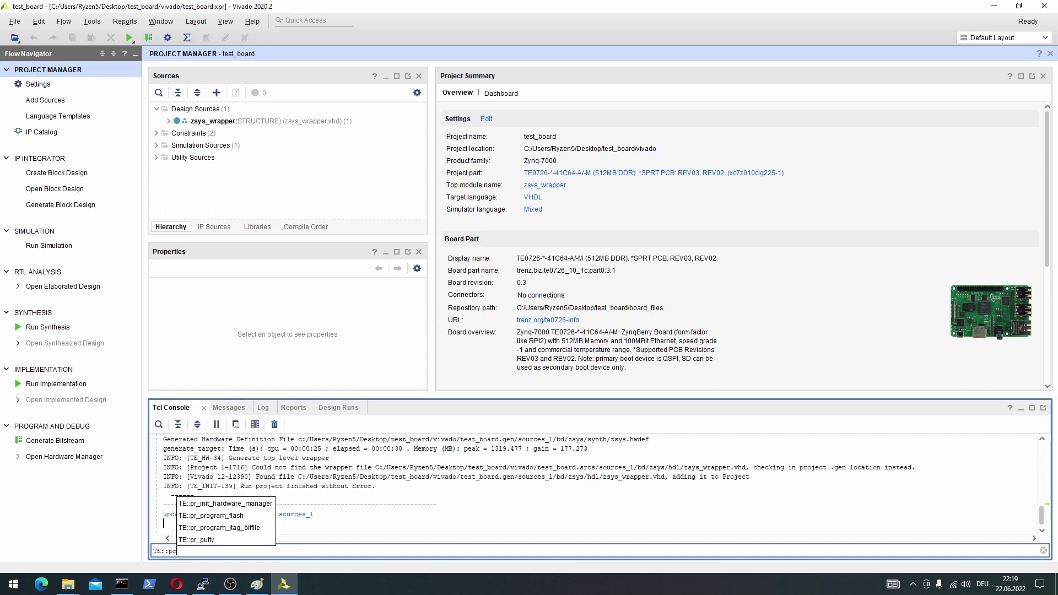
{"action": "key", "text": "Down"}
{"action": "key", "text": "Return"}
{"action": "type", "text": "-help"}
{"action": "key", "text": "Return"}
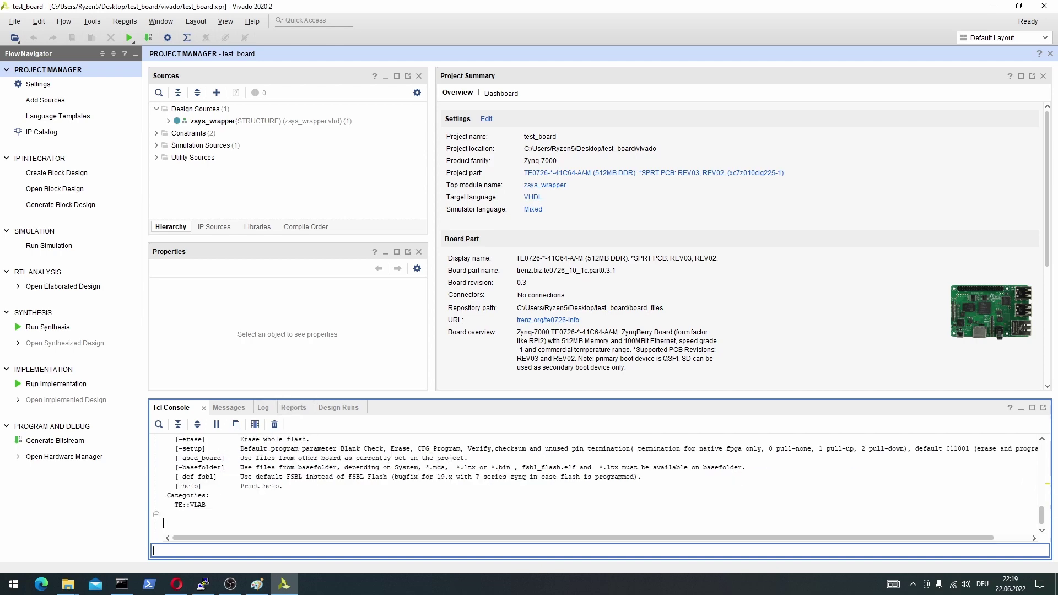
Run TE::pr_program_flash -swapp u-boot to write BOOT.bin to the QSPI flash.
{"action": "scroll", "coordinate": [273, 485], "scroll_direction": "up", "scroll_amount": 1}
{"action": "left_click_drag", "start_coordinate": [273, 396], "coordinate": [272, 356]}
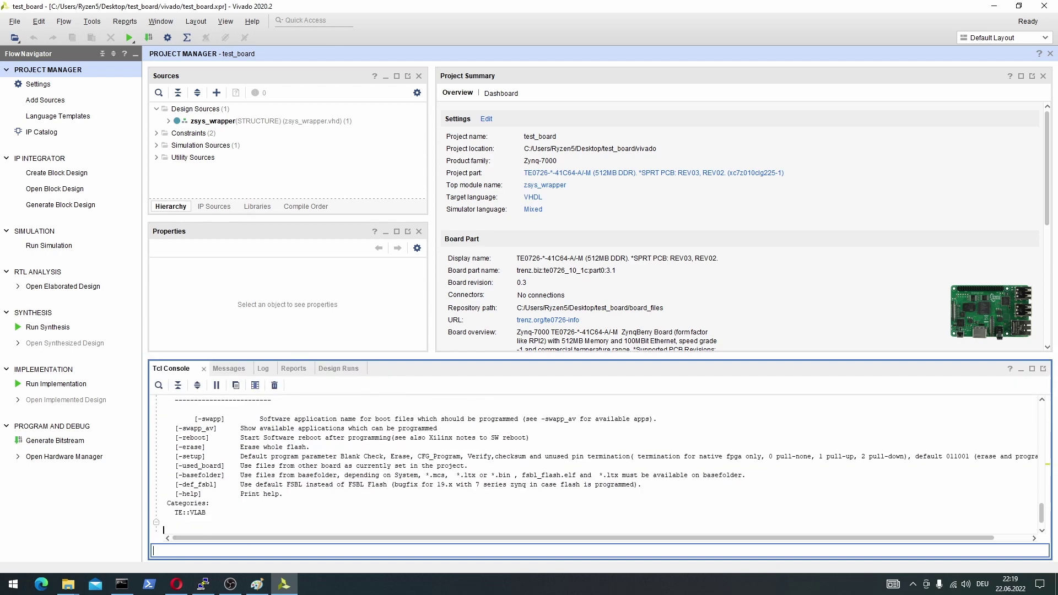
{"action": "key", "text": "ctrl+v"}
{"action": "key", "text": "Return"}
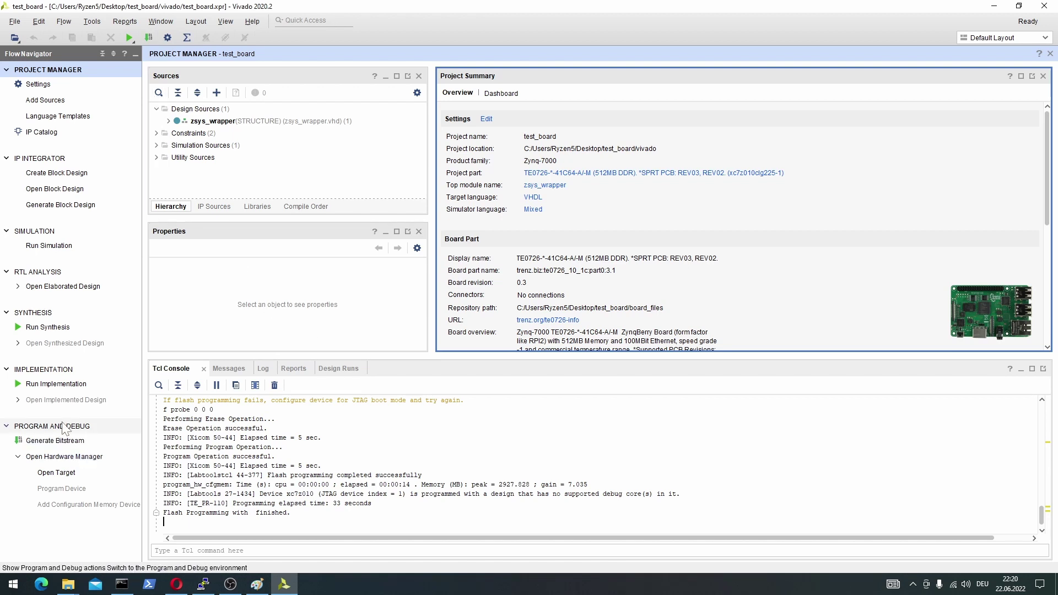
Open the Hardware Manager and auto-connect to the board's xc7z010_1 target.
{"action": "left_click", "coordinate": [79, 428]}
{"action": "left_click", "coordinate": [78, 428]}
{"action": "left_click", "coordinate": [65, 458]}
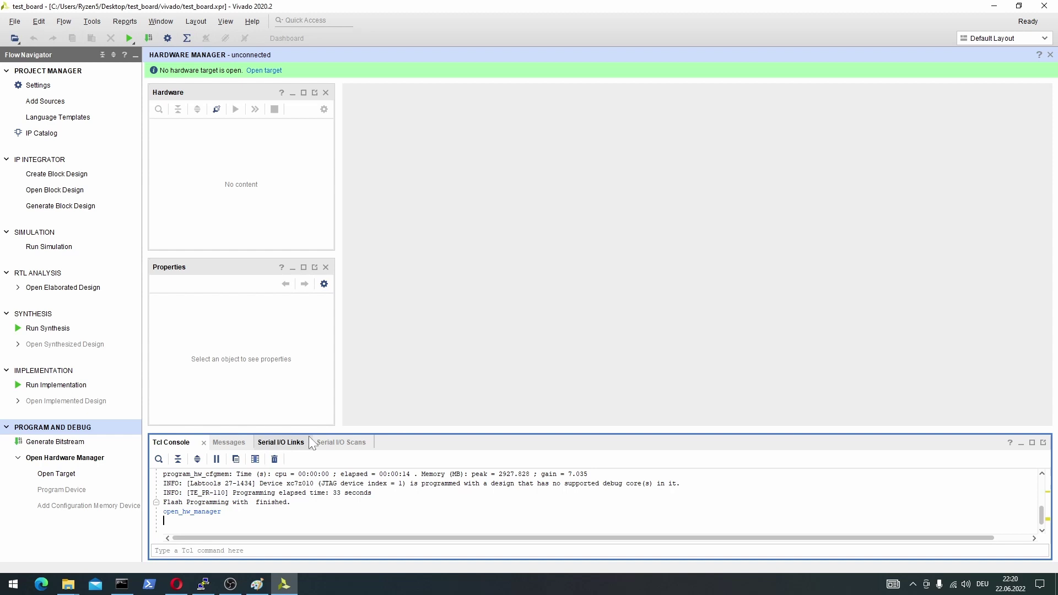
{"action": "left_click_drag", "start_coordinate": [311, 423], "coordinate": [310, 401]}
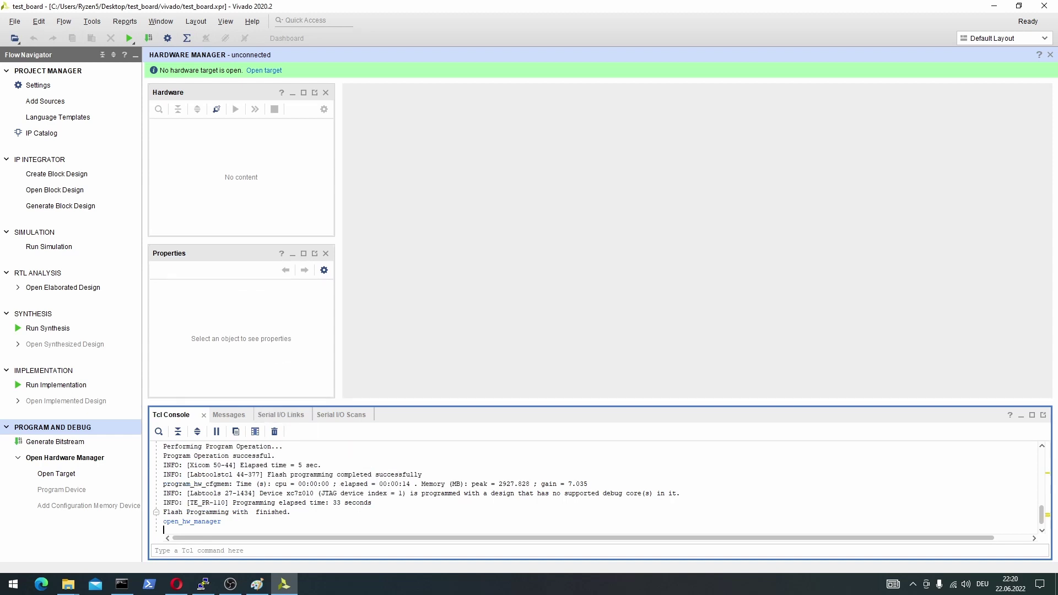
{"action": "left_click", "coordinate": [264, 70]}
{"action": "left_click", "coordinate": [282, 85]}
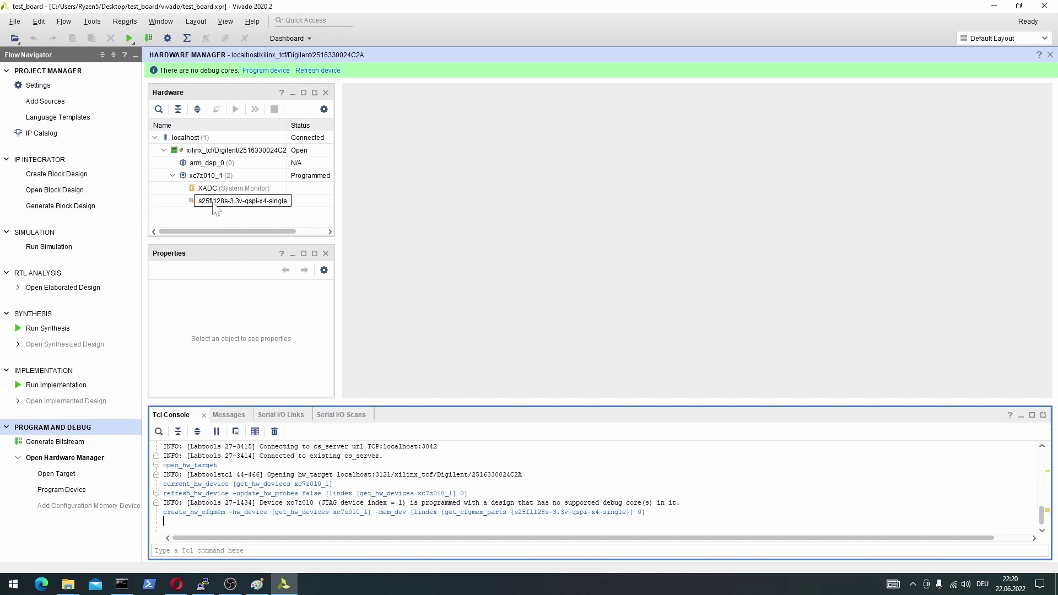
Show the s25fl128s-3.3v-qspi-x4-single flash properties and bring up its context menu.
{"action": "right_click", "coordinate": [214, 203]}
{"action": "left_click", "coordinate": [190, 202]}
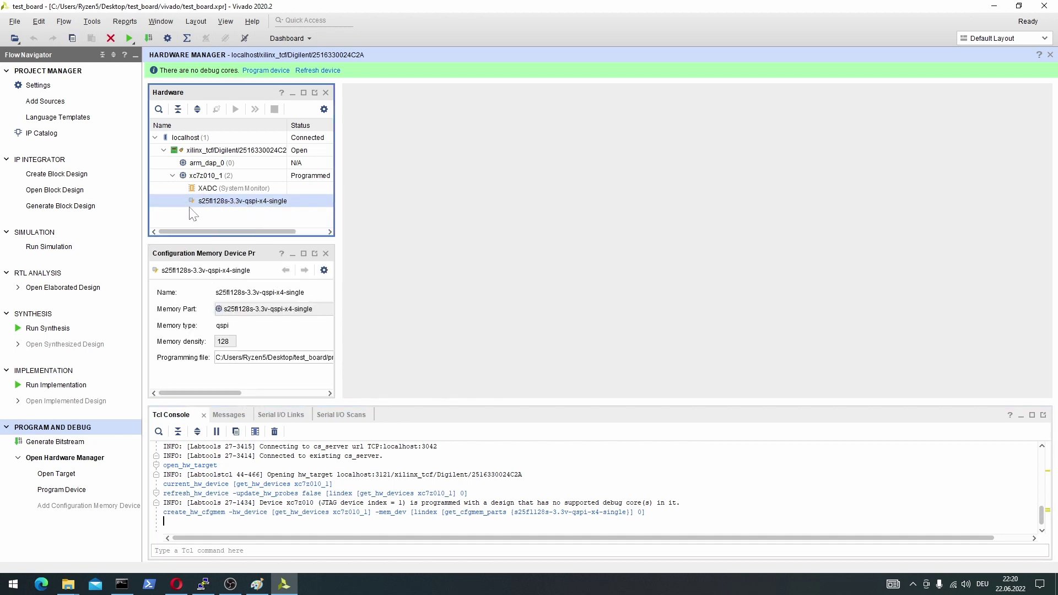
{"action": "right_click", "coordinate": [215, 203]}
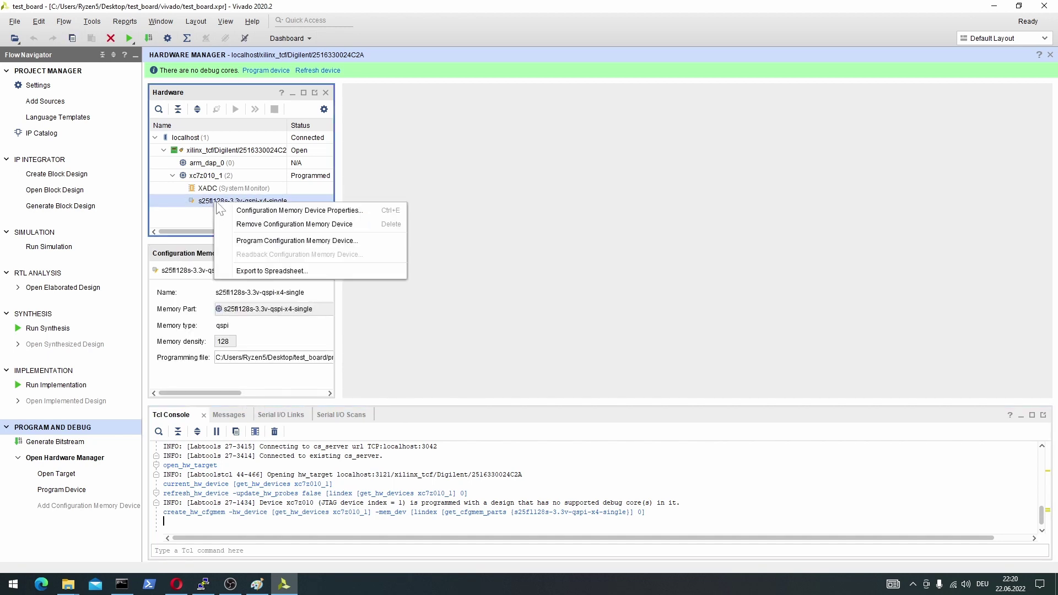
{"action": "left_click", "coordinate": [319, 243]}
{"action": "left_click_drag", "start_coordinate": [521, 159], "coordinate": [472, 136]}
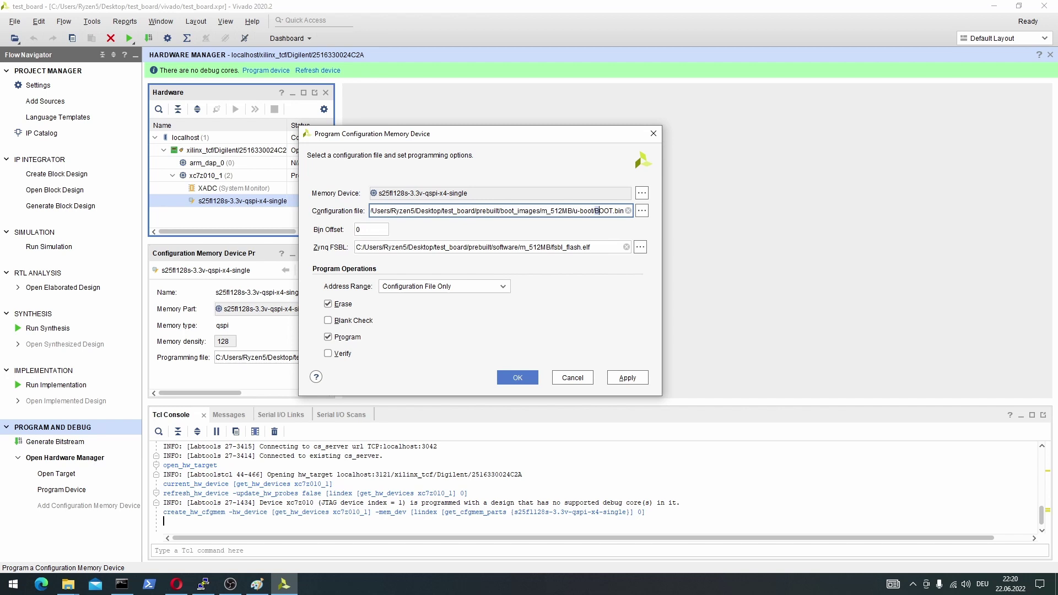
{"action": "left_click_drag", "start_coordinate": [597, 210], "coordinate": [624, 210]}
{"action": "left_click_drag", "start_coordinate": [591, 247], "coordinate": [553, 247]}
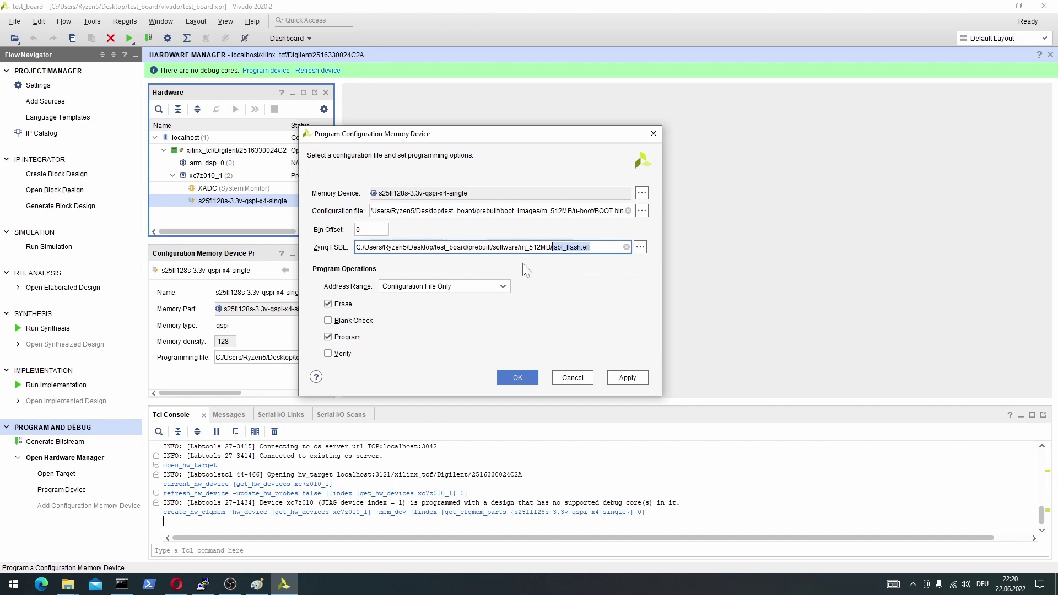
{"action": "left_click", "coordinate": [640, 247]}
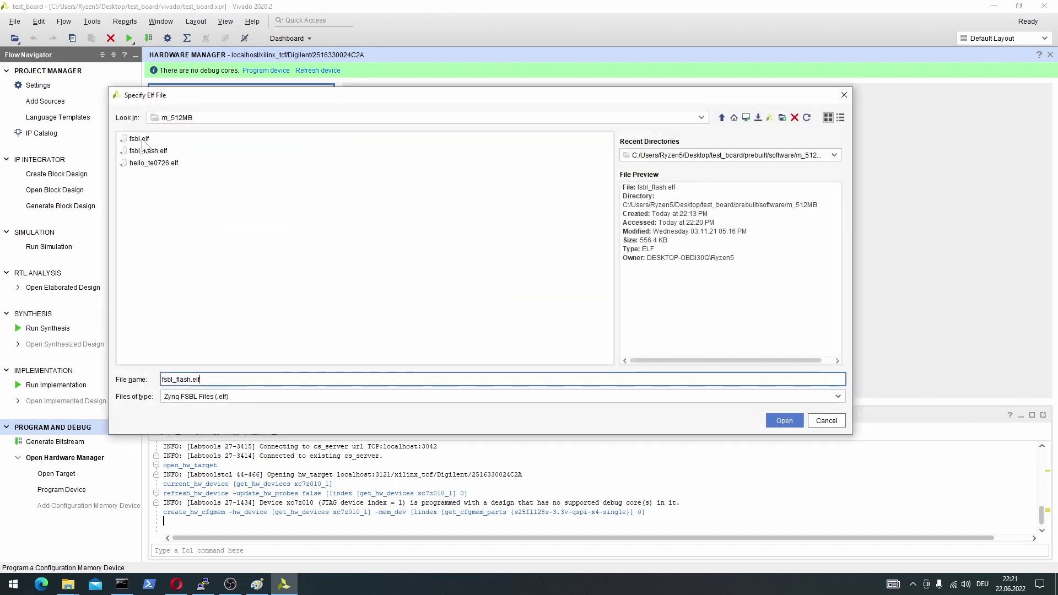
{"action": "left_click", "coordinate": [139, 138]}
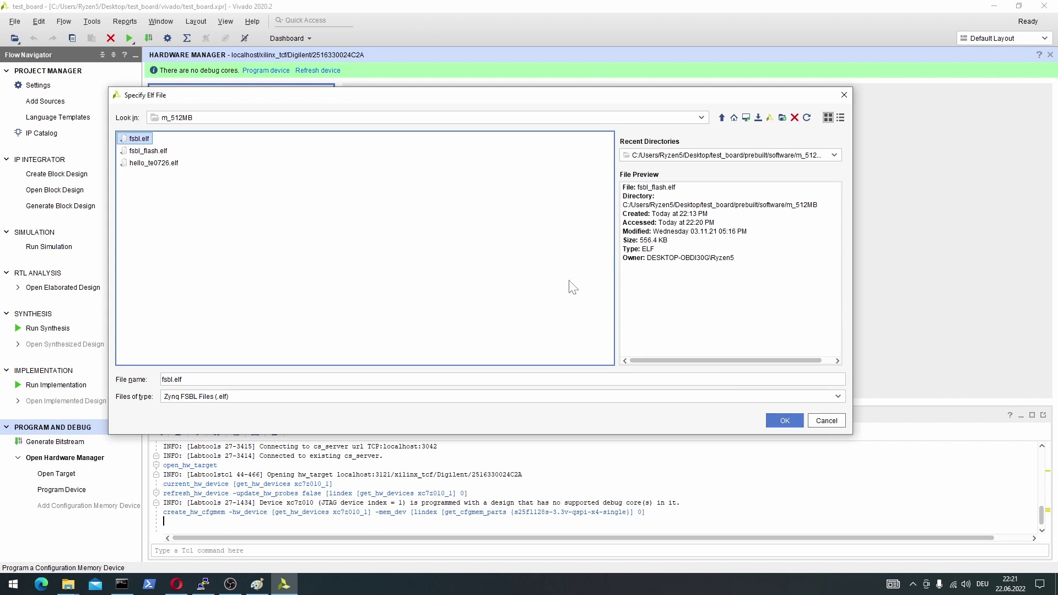
{"action": "left_click", "coordinate": [822, 424]}
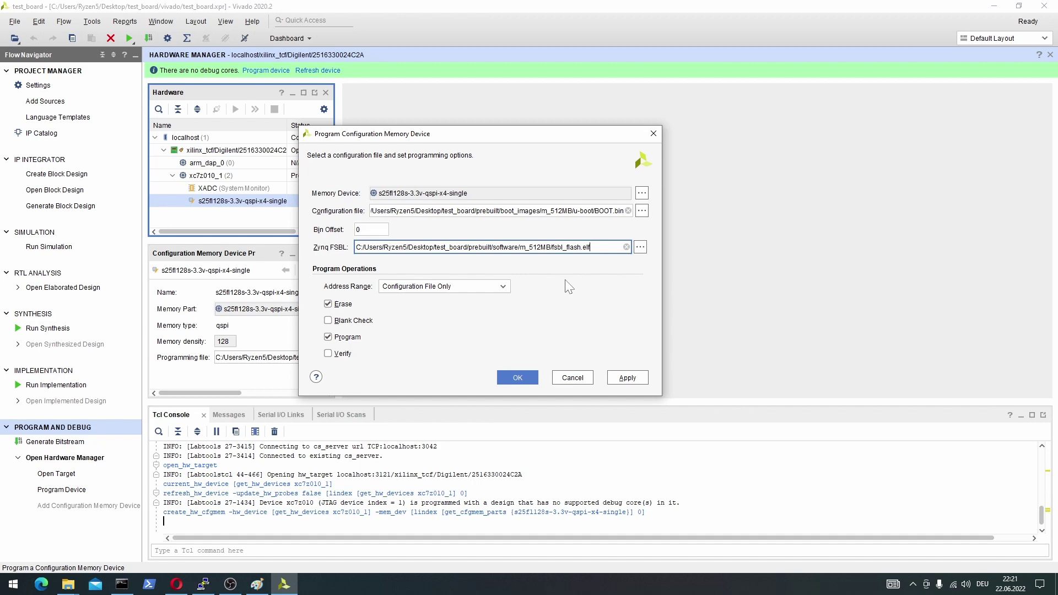
{"action": "left_click", "coordinate": [518, 377]}
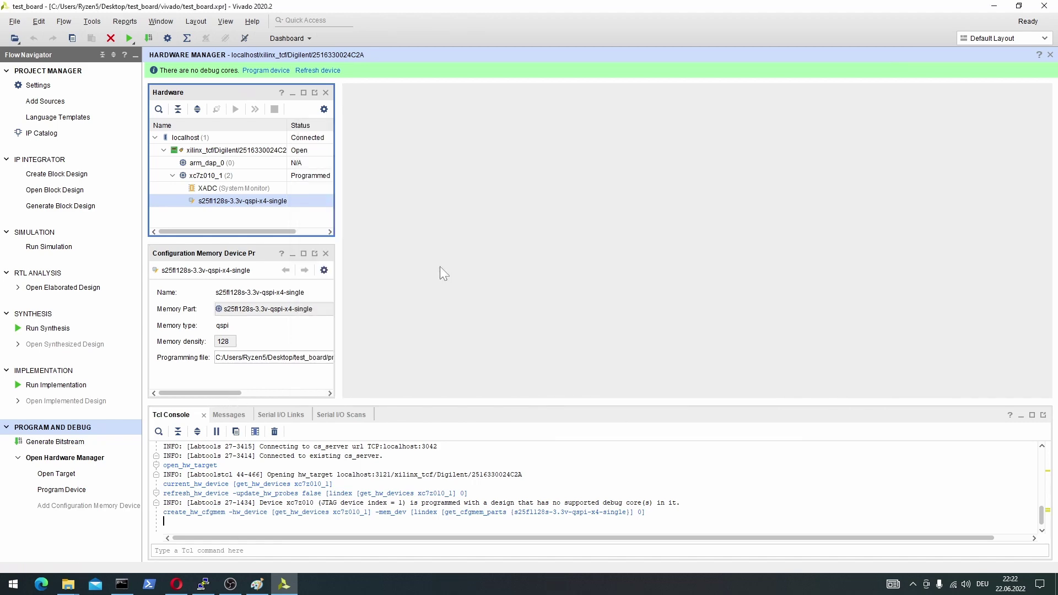
Go from prebuilt to os > petalinux > 512MB and select image.ub and boot.scr.
{"action": "mouse_move", "coordinate": [68, 585]}
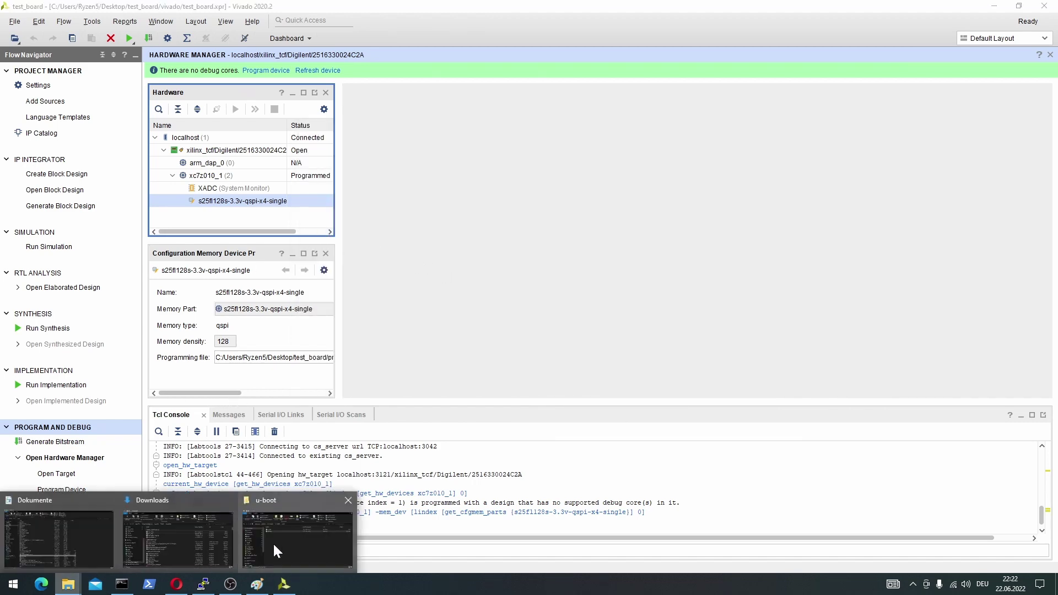
{"action": "left_click", "coordinate": [288, 534]}
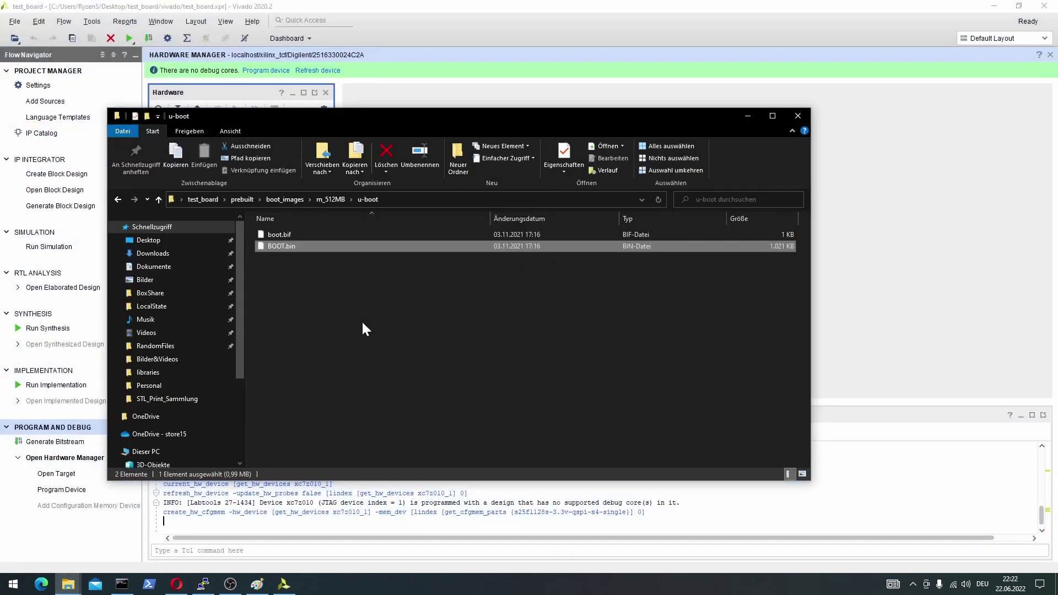
{"action": "left_click", "coordinate": [243, 199]}
{"action": "double_click", "coordinate": [271, 257]}
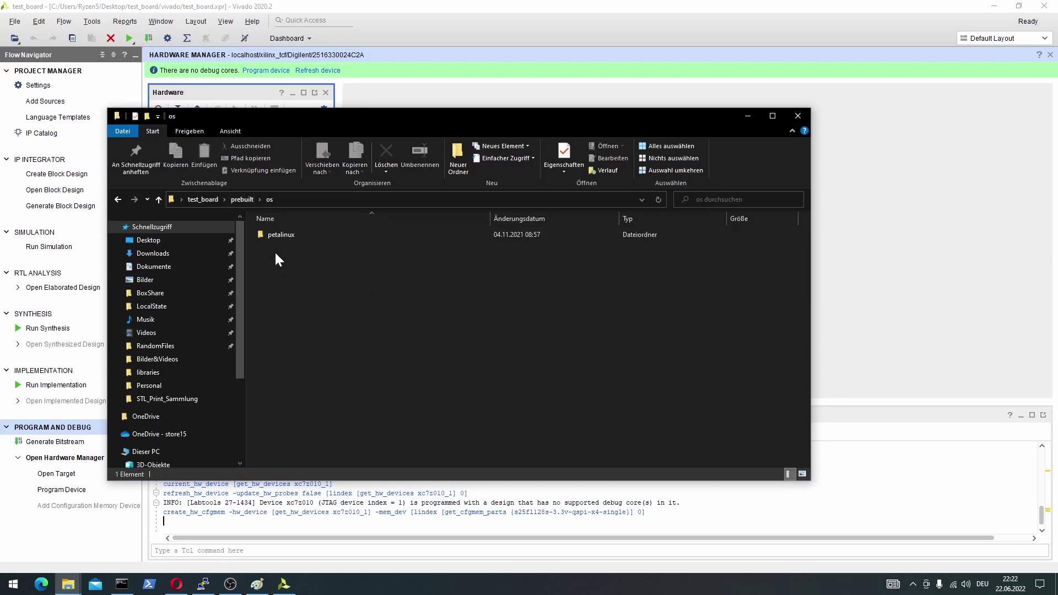
{"action": "double_click", "coordinate": [276, 236]}
{"action": "left_click", "coordinate": [278, 258]}
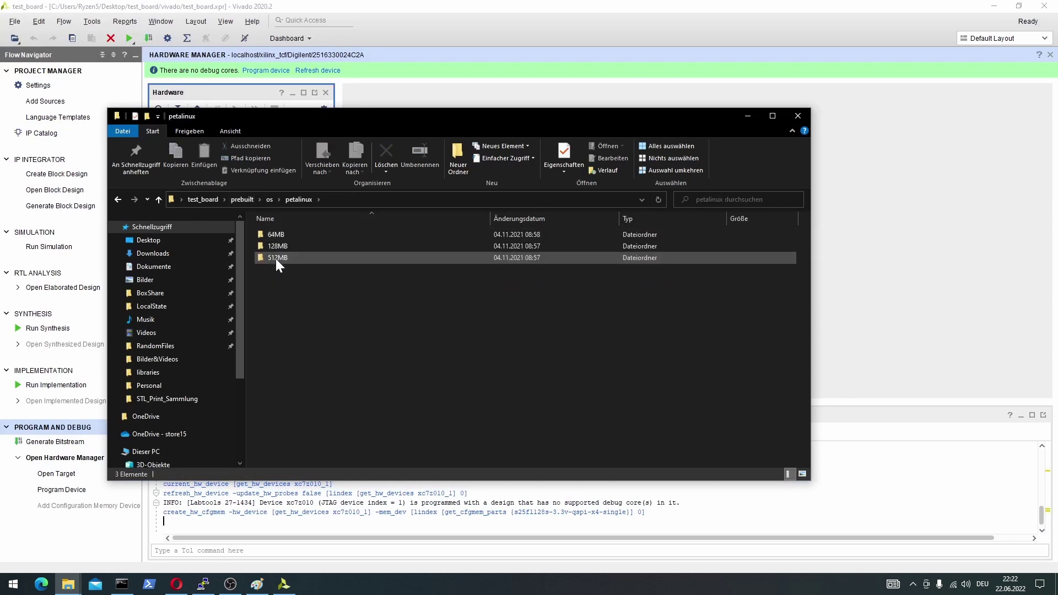
{"action": "double_click", "coordinate": [276, 259]}
{"action": "left_click", "coordinate": [276, 257]}
{"action": "left_click", "coordinate": [283, 236], "text": "ctrl"}
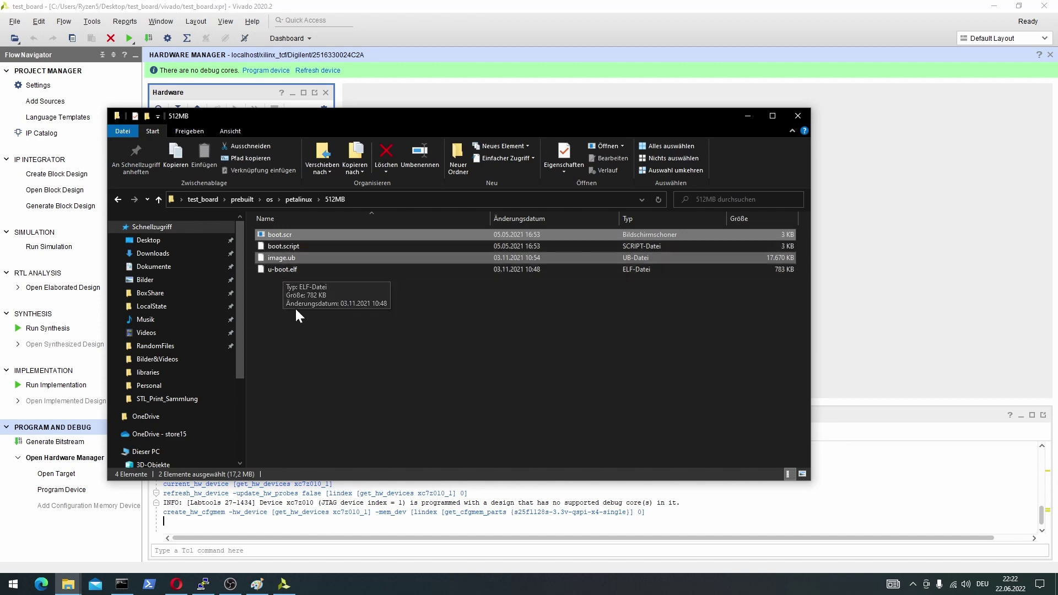
Minimize the 512MB folder and the Paint board picture to get back to Vivado.
{"action": "left_click", "coordinate": [747, 115]}
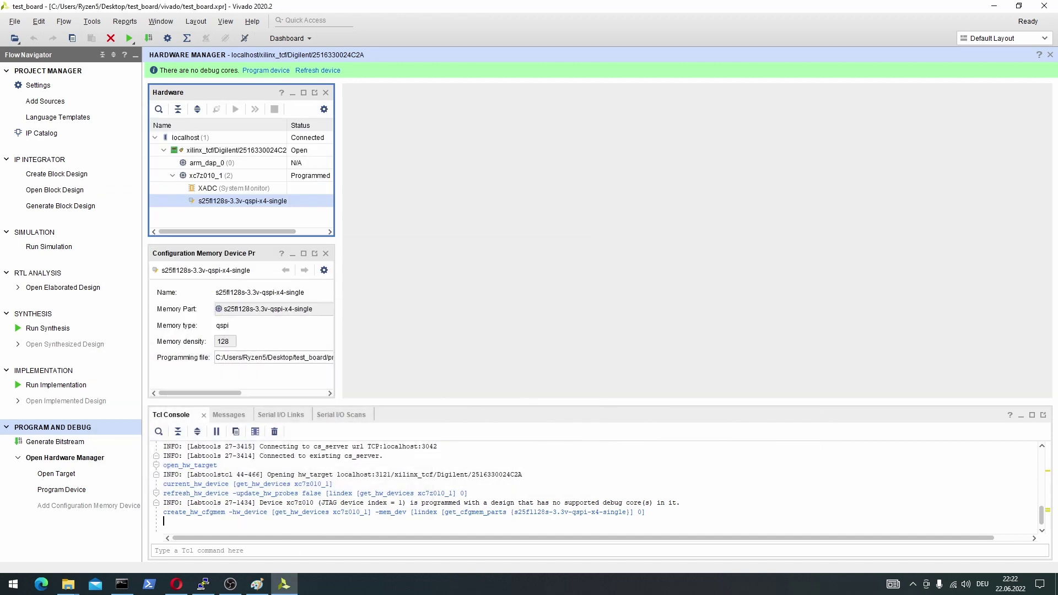
{"action": "left_click", "coordinate": [257, 584]}
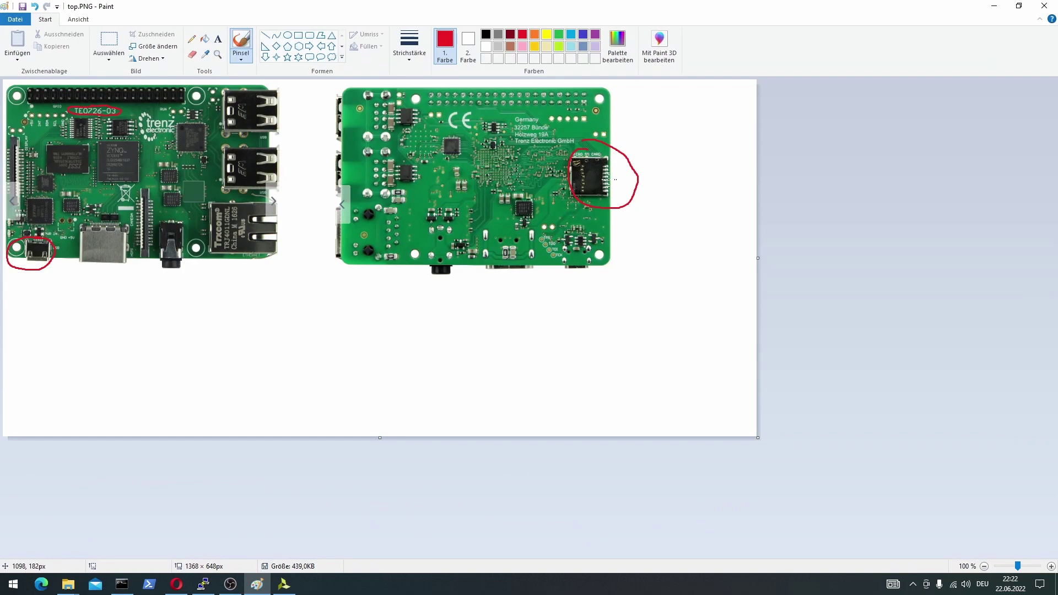
{"action": "left_click", "coordinate": [995, 8]}
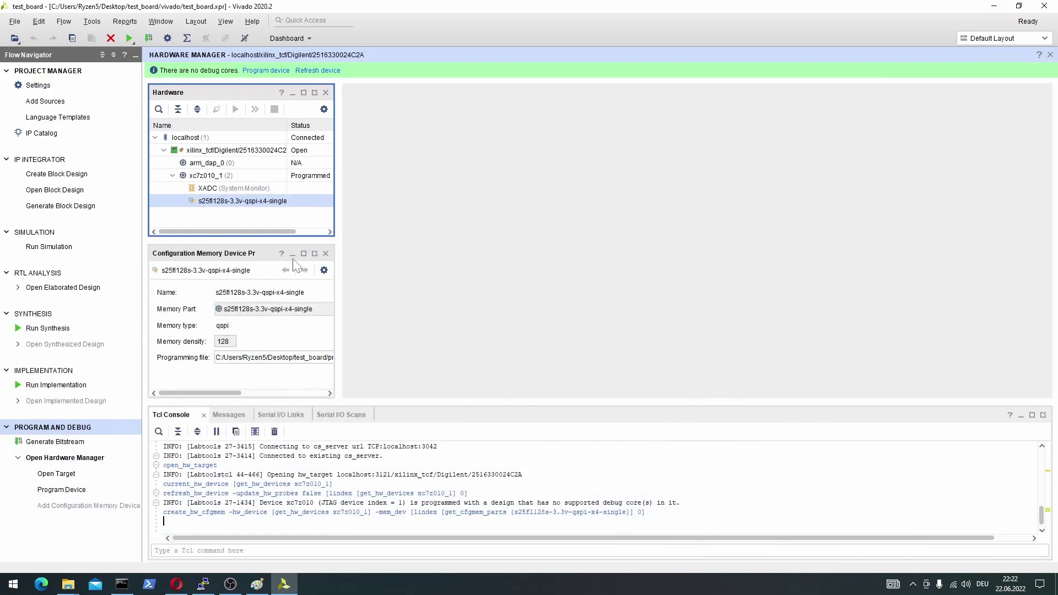
{"action": "mouse_move", "coordinate": [67, 584]}
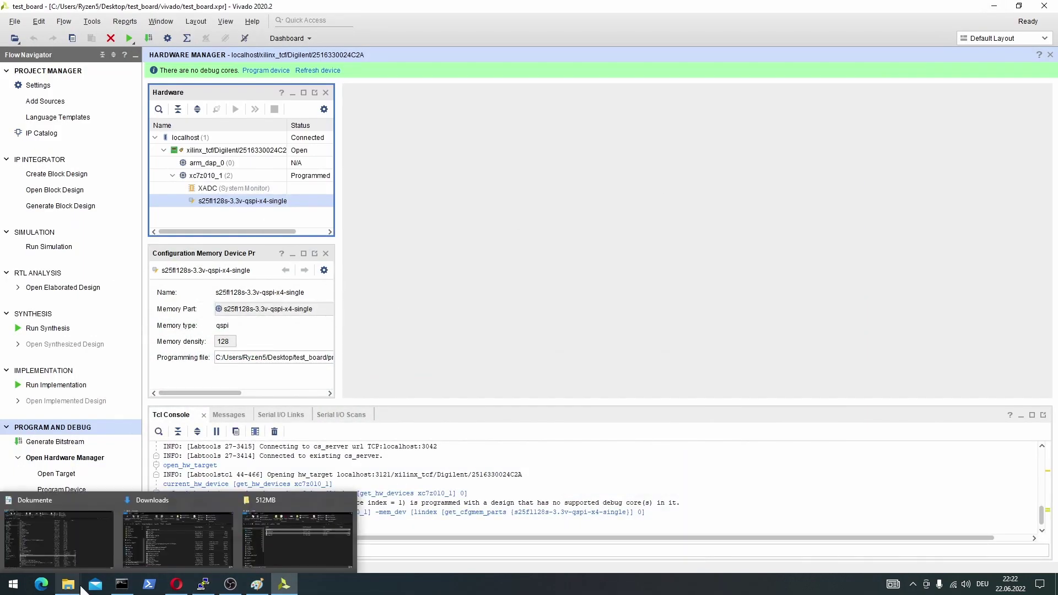
{"action": "left_click", "coordinate": [283, 534]}
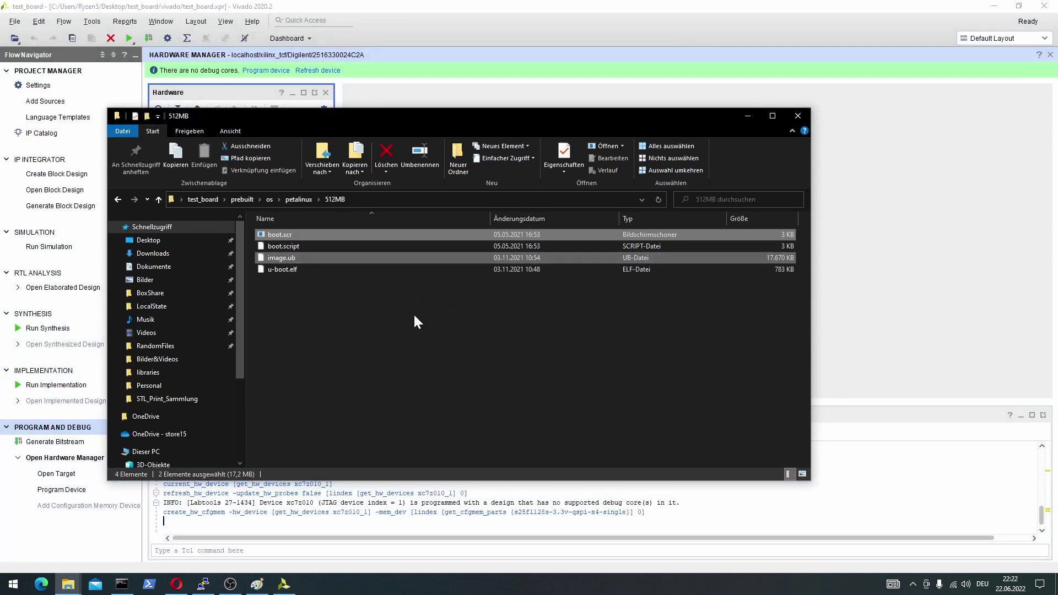
{"action": "left_click", "coordinate": [749, 115]}
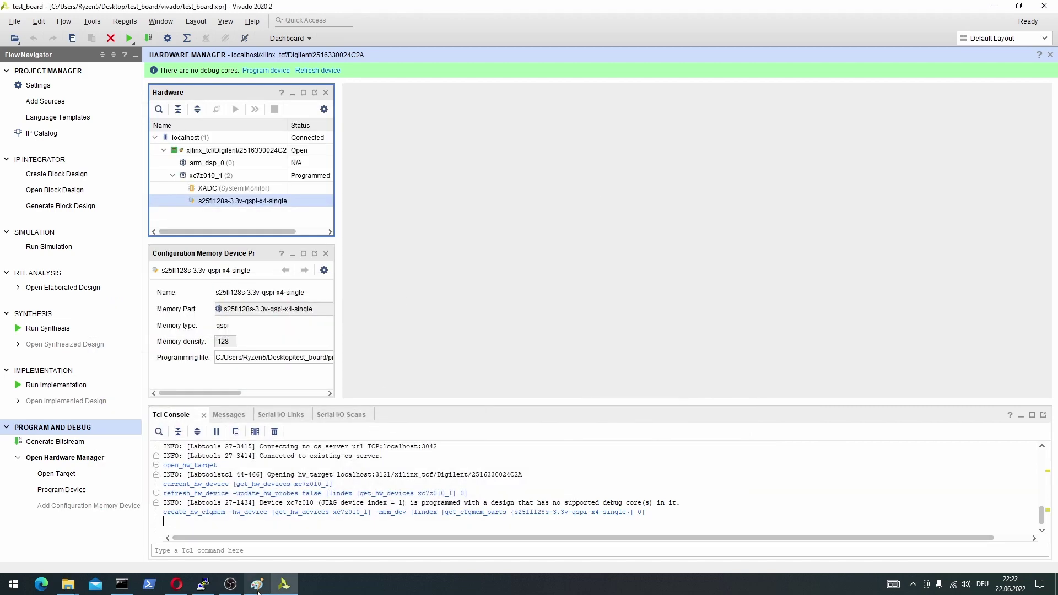
Close the old COM20 PuTTY terminal session and confirm ending it.
{"action": "mouse_move", "coordinate": [203, 585]}
{"action": "left_click", "coordinate": [204, 526]}
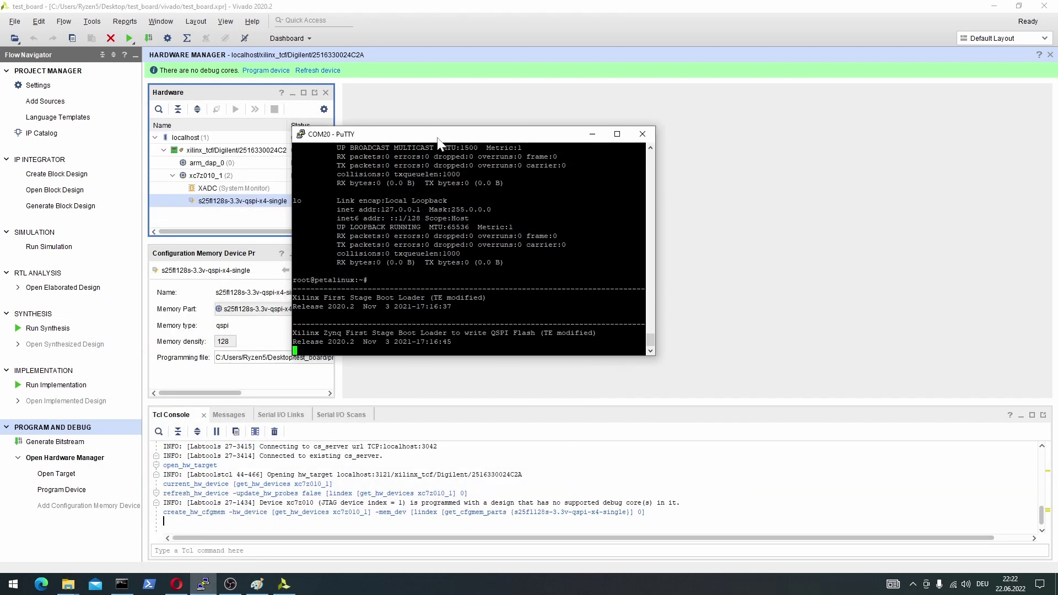
{"action": "left_click_drag", "start_coordinate": [438, 138], "coordinate": [419, 134]}
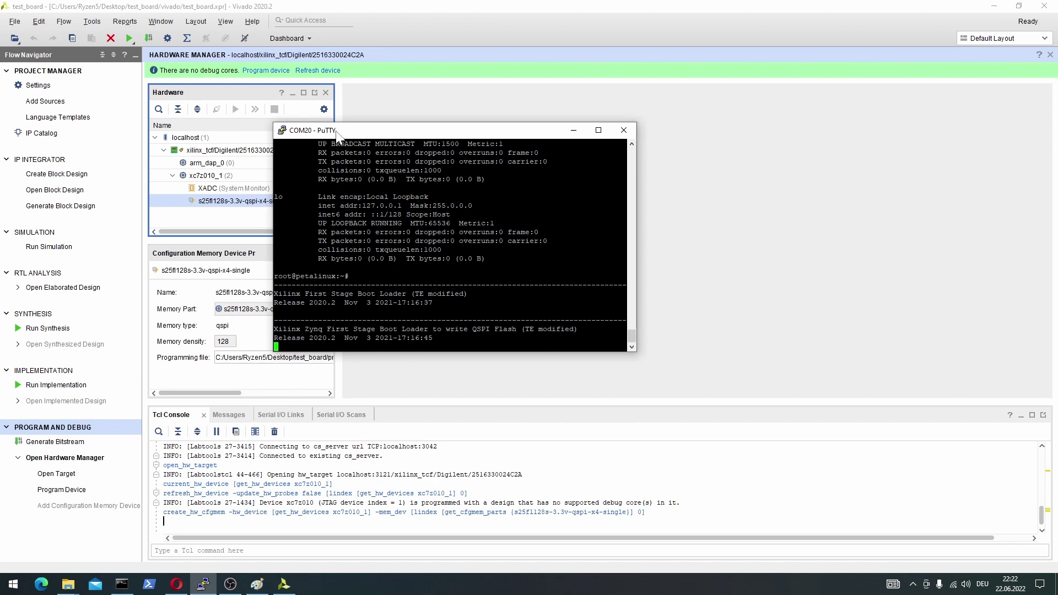
{"action": "left_click_drag", "start_coordinate": [336, 132], "coordinate": [328, 126]}
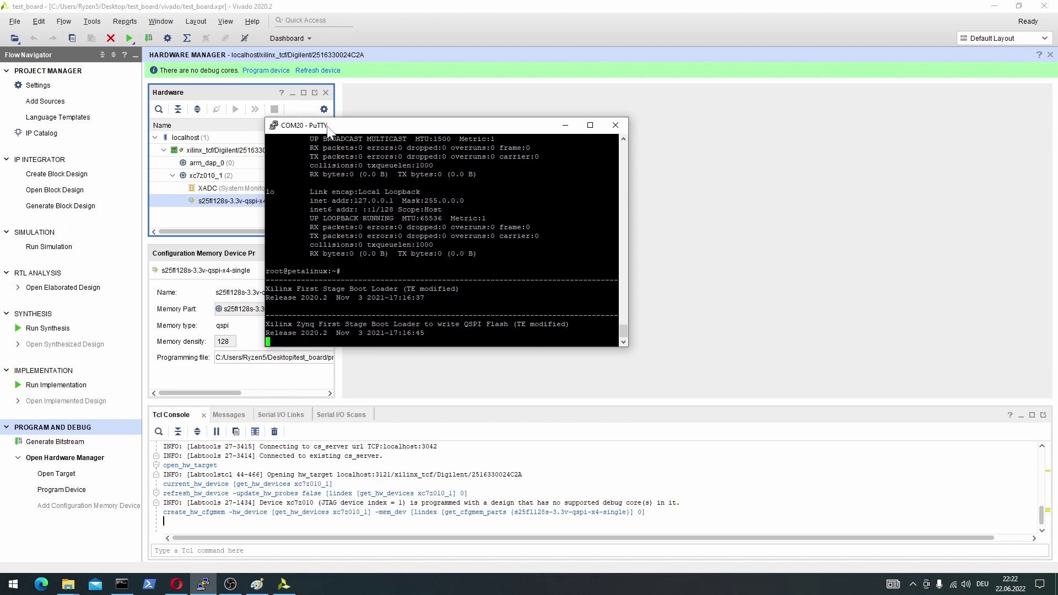
{"action": "left_click", "coordinate": [616, 125]}
{"action": "left_click", "coordinate": [551, 331]}
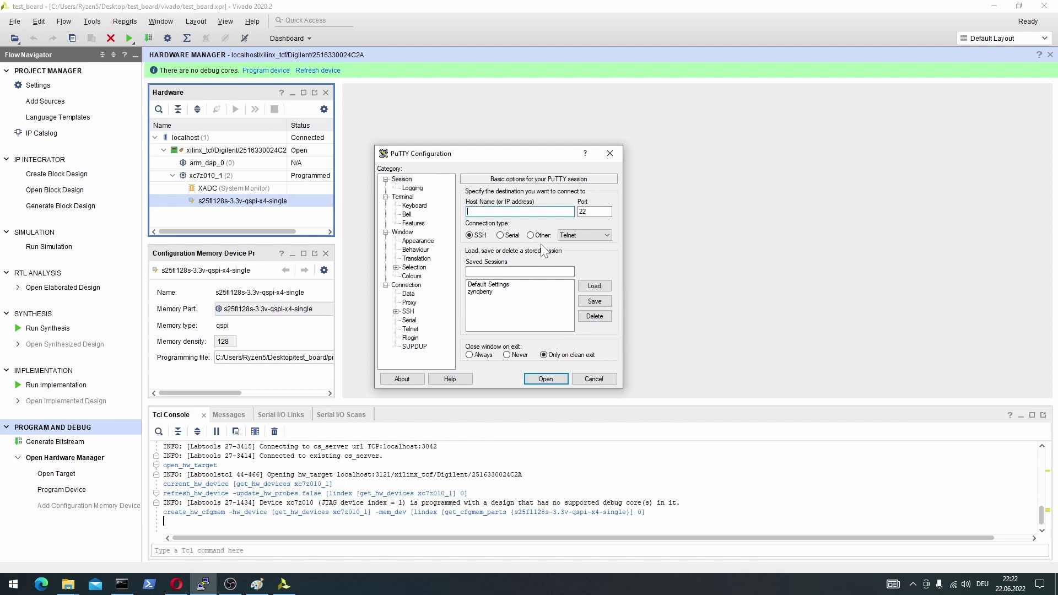
Set the PuTTY connection type to Serial with line COM20 and speed 115200.
{"action": "left_click", "coordinate": [501, 235]}
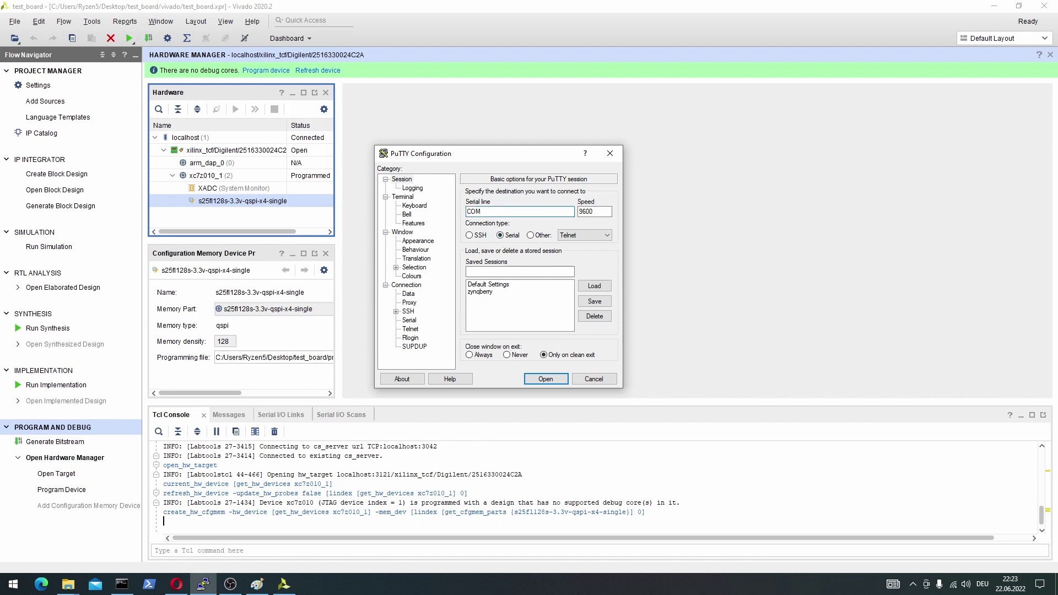
{"action": "type", "text": "20"}
{"action": "key", "text": "shift+Left"}
{"action": "key", "text": "shift+Left"}
{"action": "key", "text": "shift+Left"}
{"action": "key", "text": "shift+Left"}
{"action": "key", "text": "Tab"}
{"action": "type", "text": "115"}
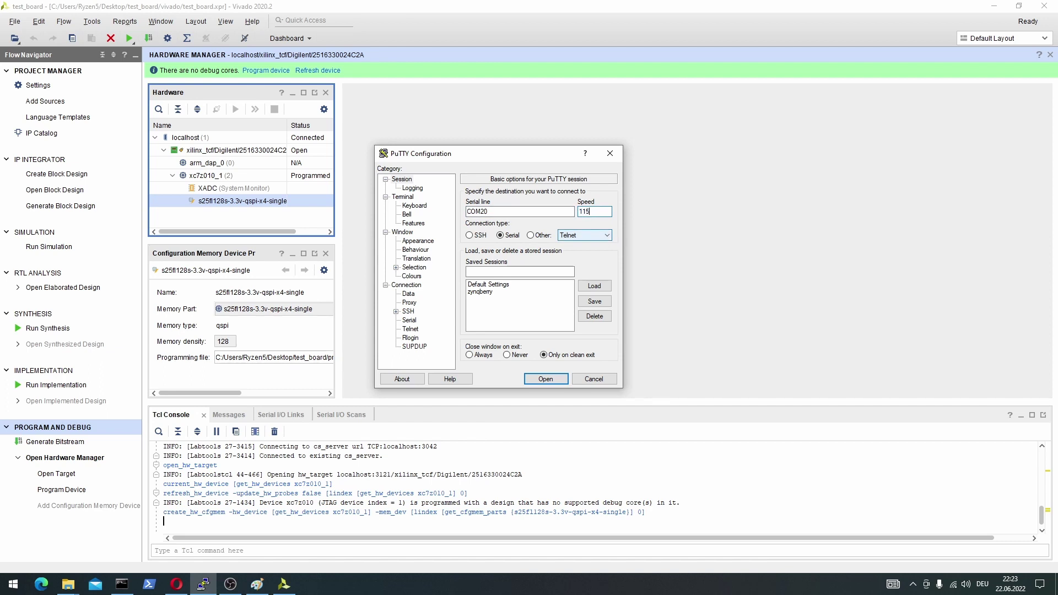
{"action": "type", "text": "200"}
{"action": "left_click_drag", "start_coordinate": [529, 153], "coordinate": [525, 127]}
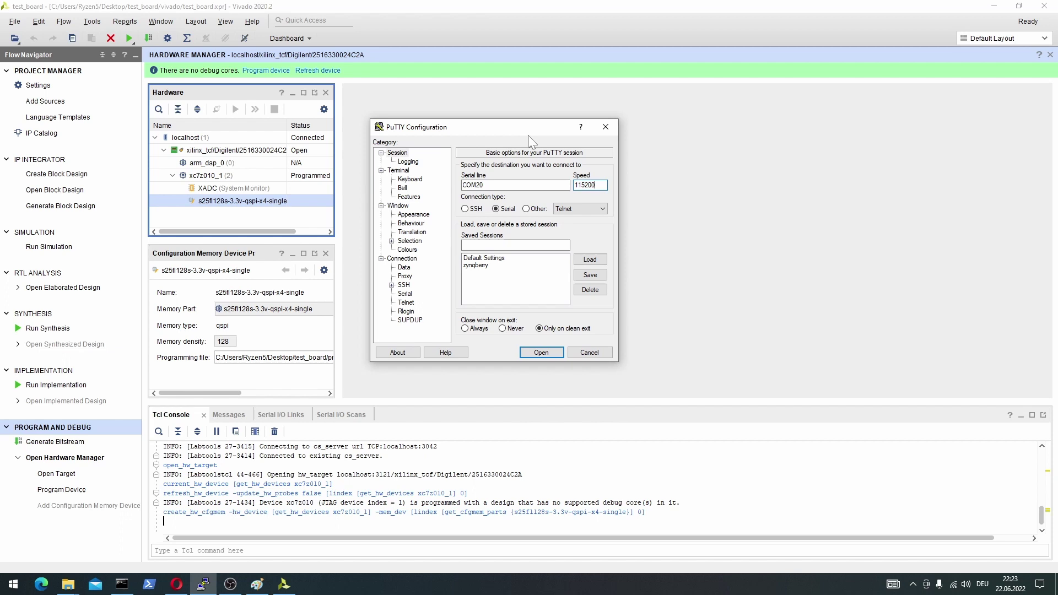
{"action": "key", "text": "shift+Tab"}
{"action": "key", "text": "Tab"}
{"action": "key", "text": "End"}
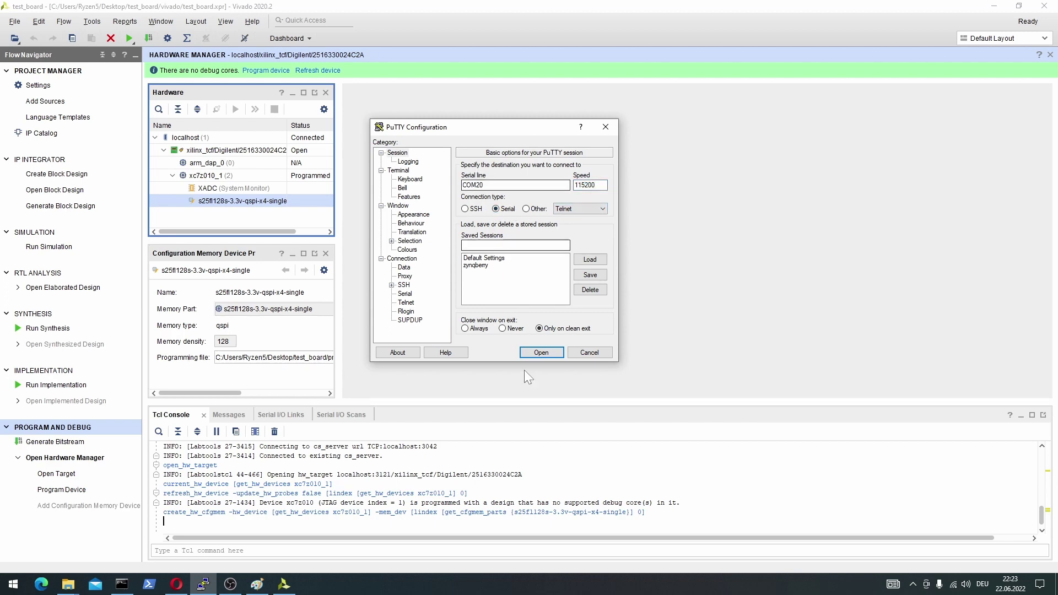
Attempt the serial connection, then dismiss the read error, failed restart and target shutdown notice.
{"action": "left_click", "coordinate": [540, 353]}
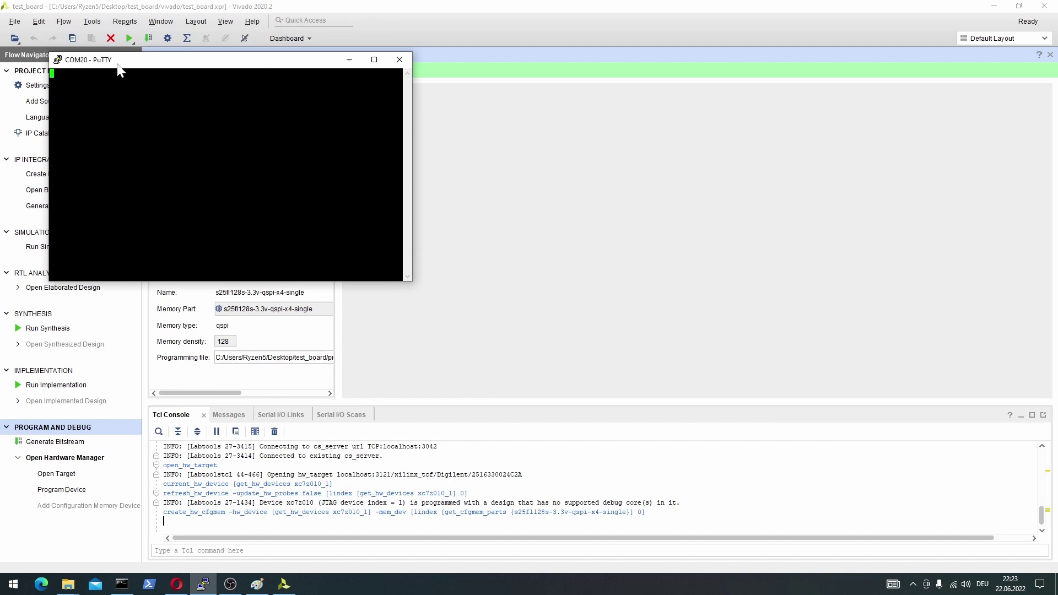
{"action": "left_click_drag", "start_coordinate": [149, 65], "coordinate": [461, 161]}
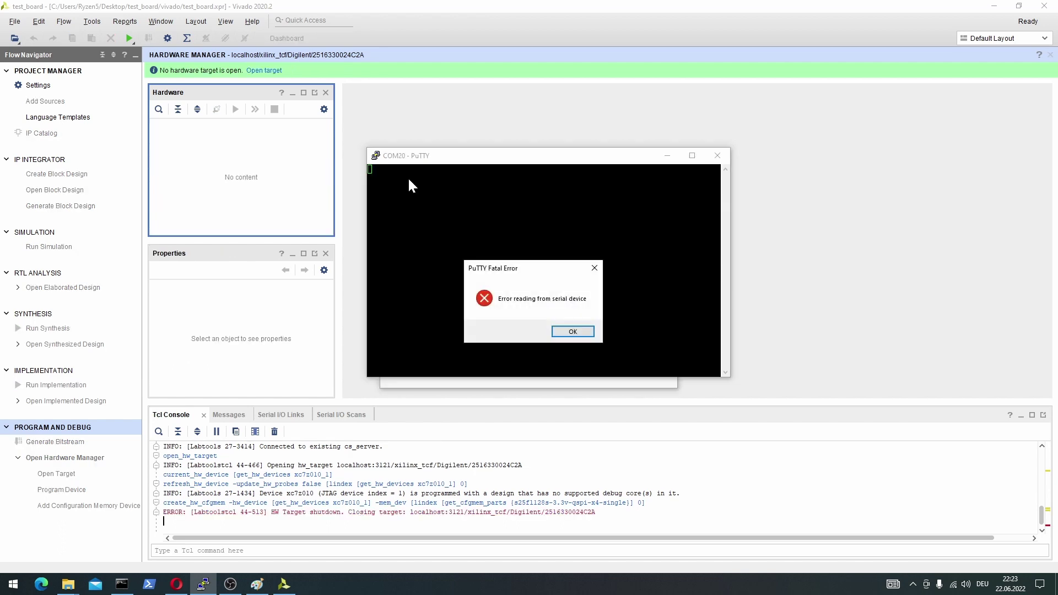
{"action": "left_click", "coordinate": [573, 331]}
{"action": "right_click", "coordinate": [518, 157]}
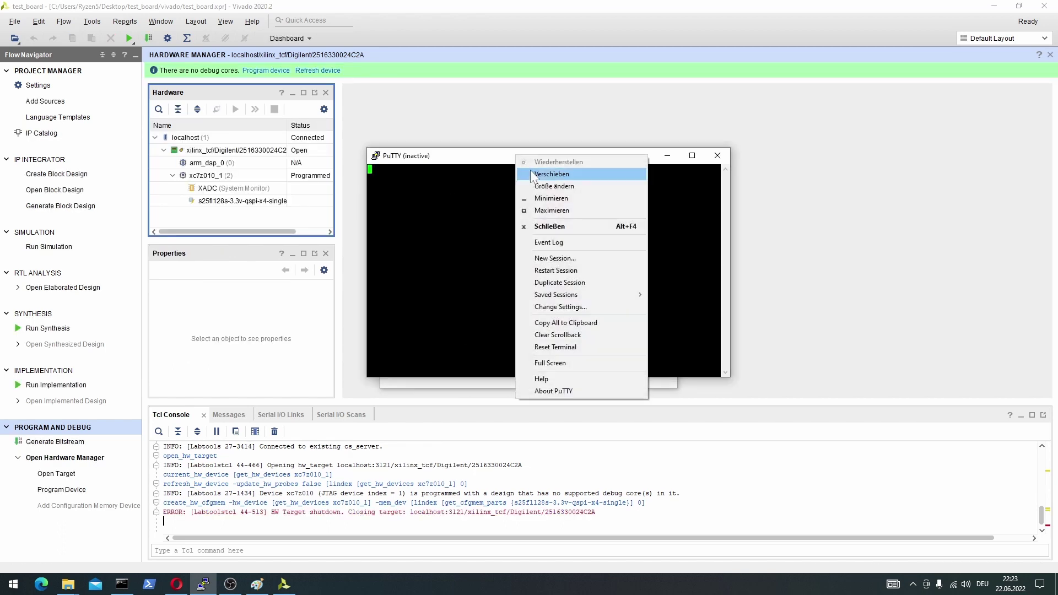
{"action": "left_click", "coordinate": [555, 271]}
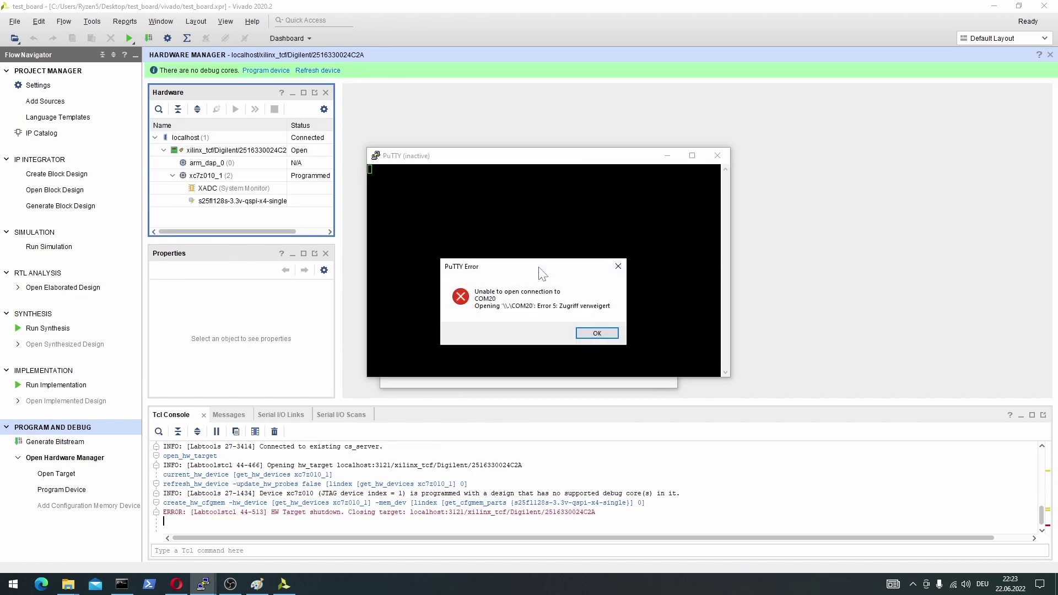
{"action": "left_click", "coordinate": [592, 334]}
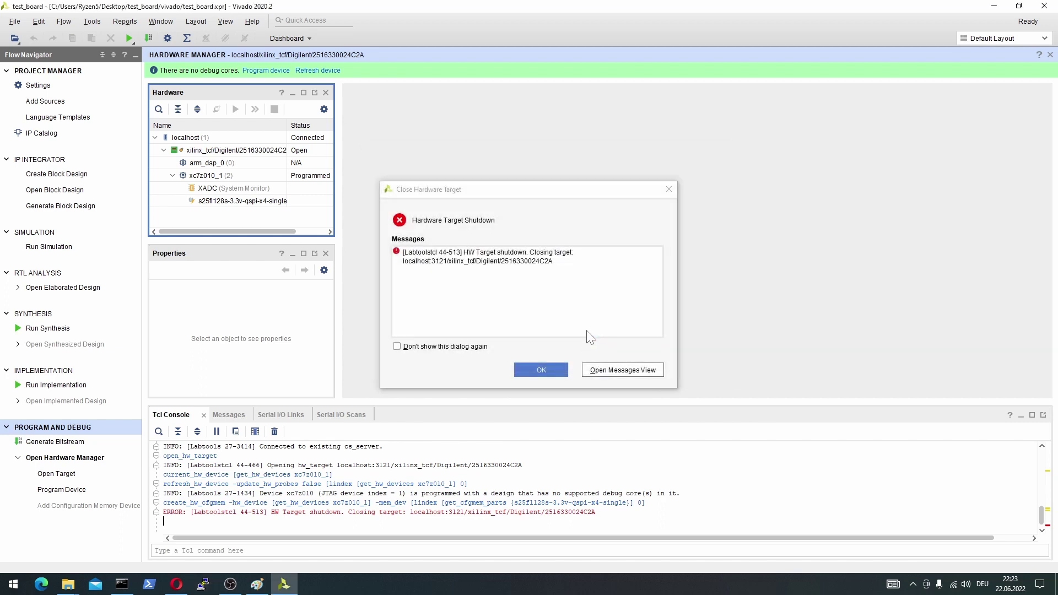
{"action": "left_click", "coordinate": [542, 372]}
Relaunch PuTTY, load the saved 'zynqberry' serial session and open the COM20 console.
{"action": "left_click", "coordinate": [202, 585]}
{"action": "left_click", "coordinate": [539, 264]}
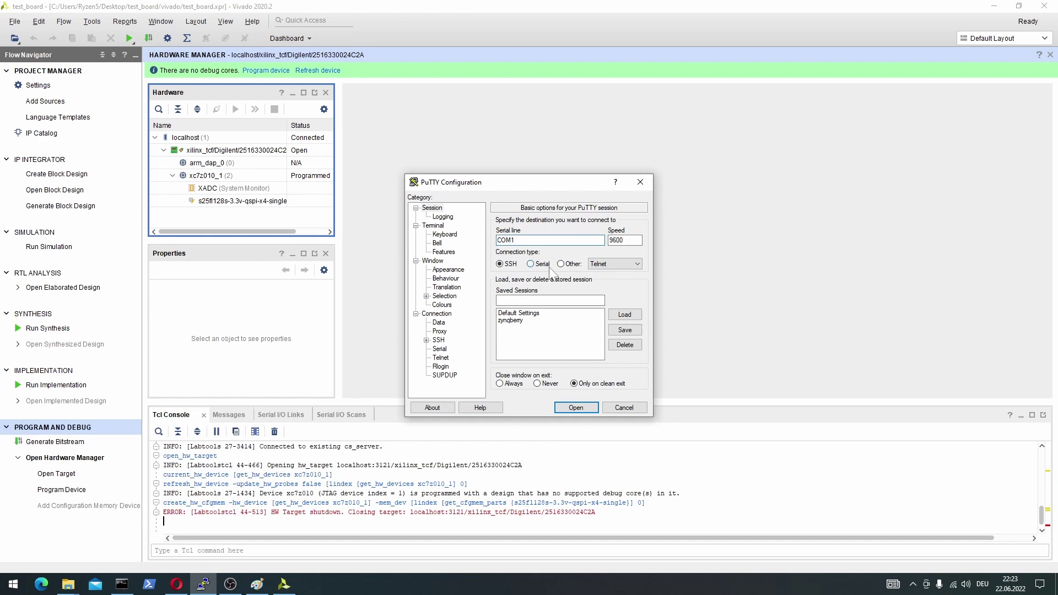
{"action": "left_click", "coordinate": [511, 320]}
{"action": "left_click", "coordinate": [624, 315]}
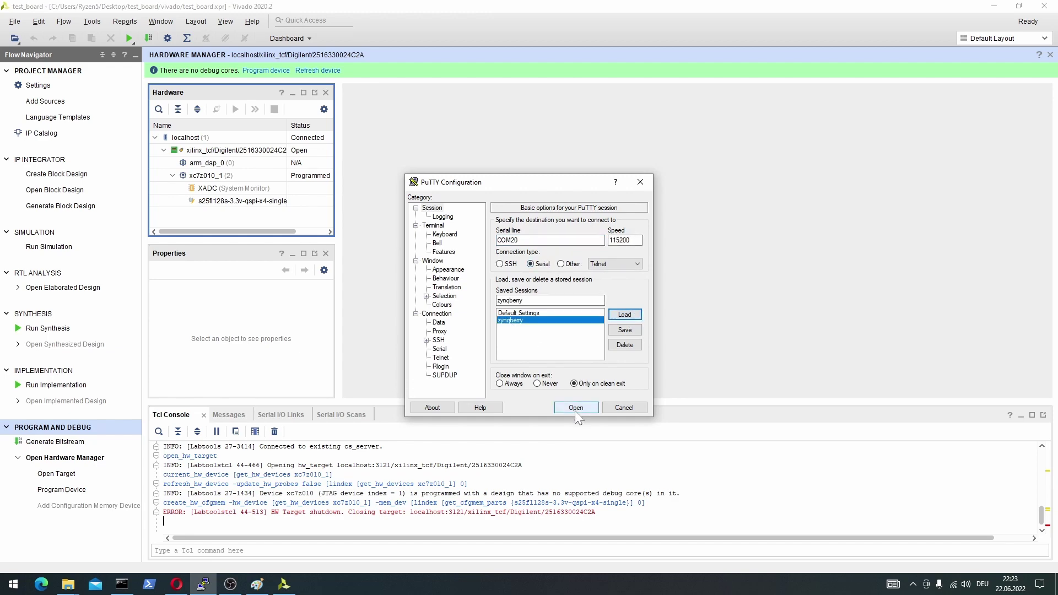
{"action": "left_click", "coordinate": [575, 410]}
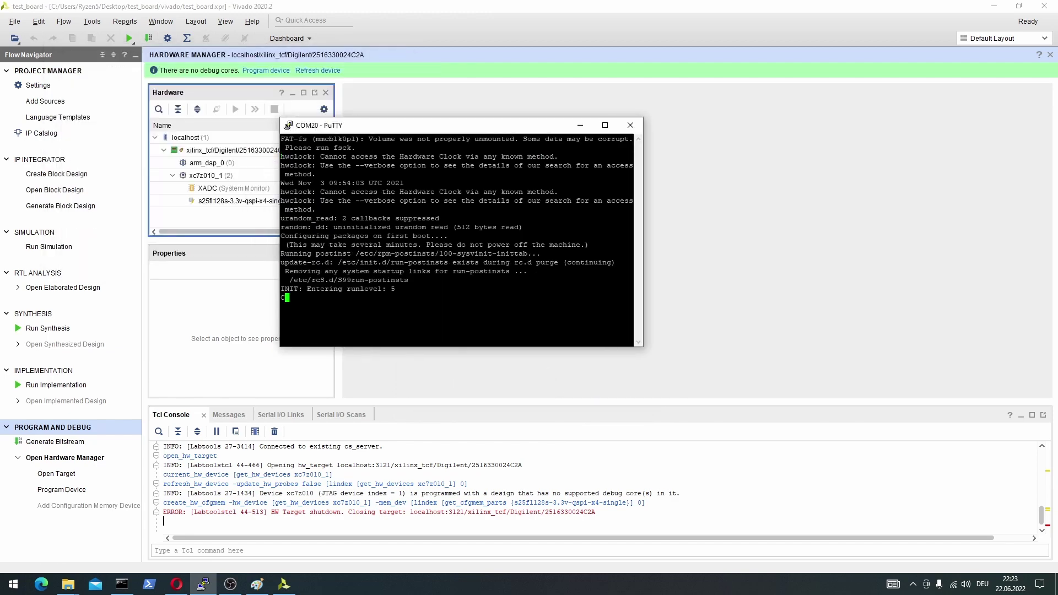
{"action": "left_click_drag", "start_coordinate": [436, 126], "coordinate": [564, 106]}
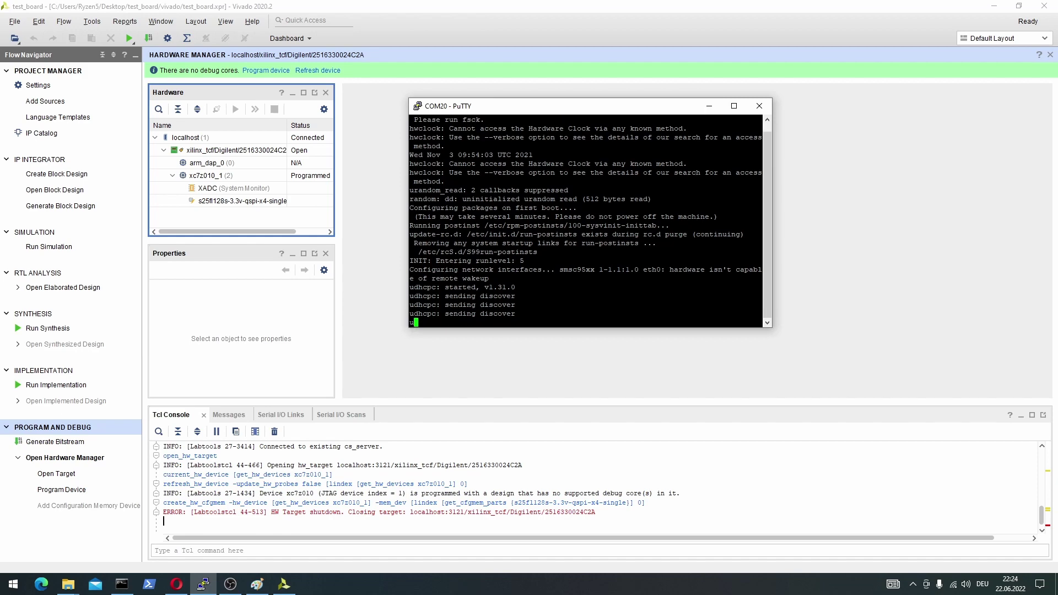
On the TE0726 Test Board wiki page, find Design Flow, then scroll down to Launch.
{"action": "left_click", "coordinate": [176, 585]}
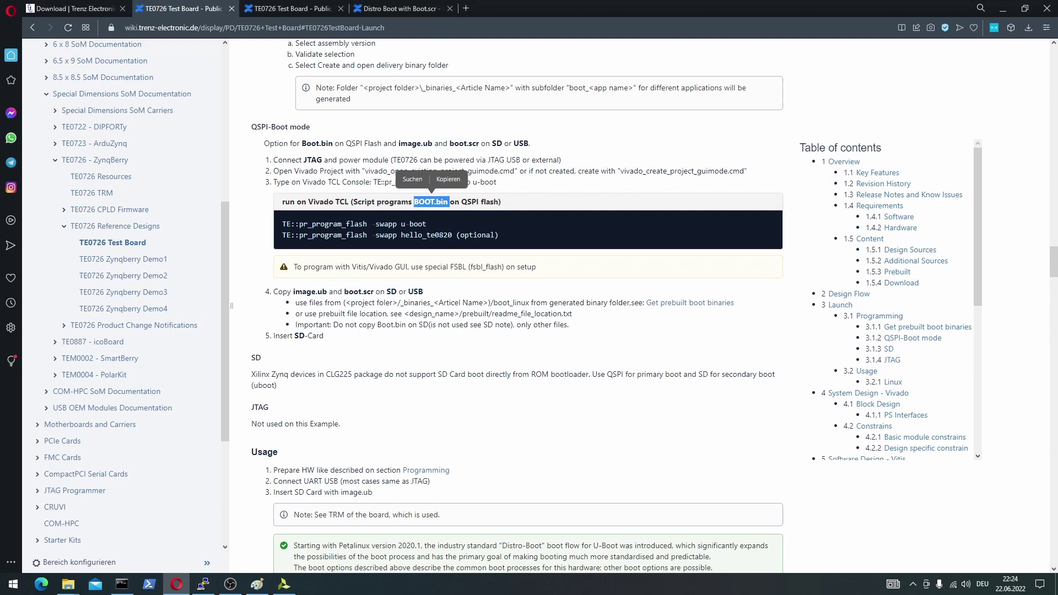
{"action": "scroll", "coordinate": [518, 306], "scroll_direction": "up", "scroll_amount": 12}
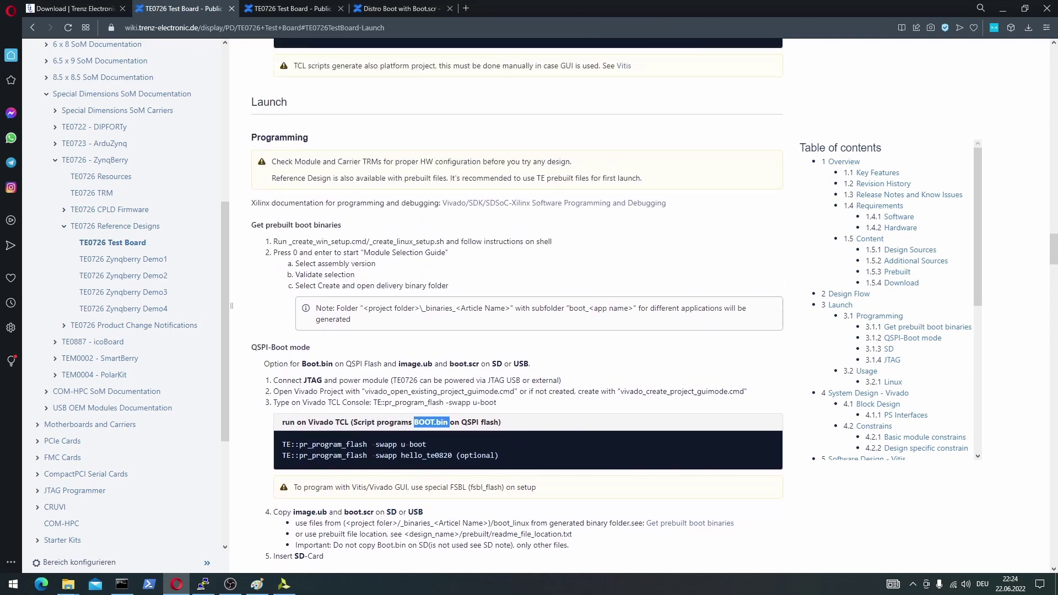
{"action": "scroll", "coordinate": [435, 275], "scroll_direction": "up", "scroll_amount": 13}
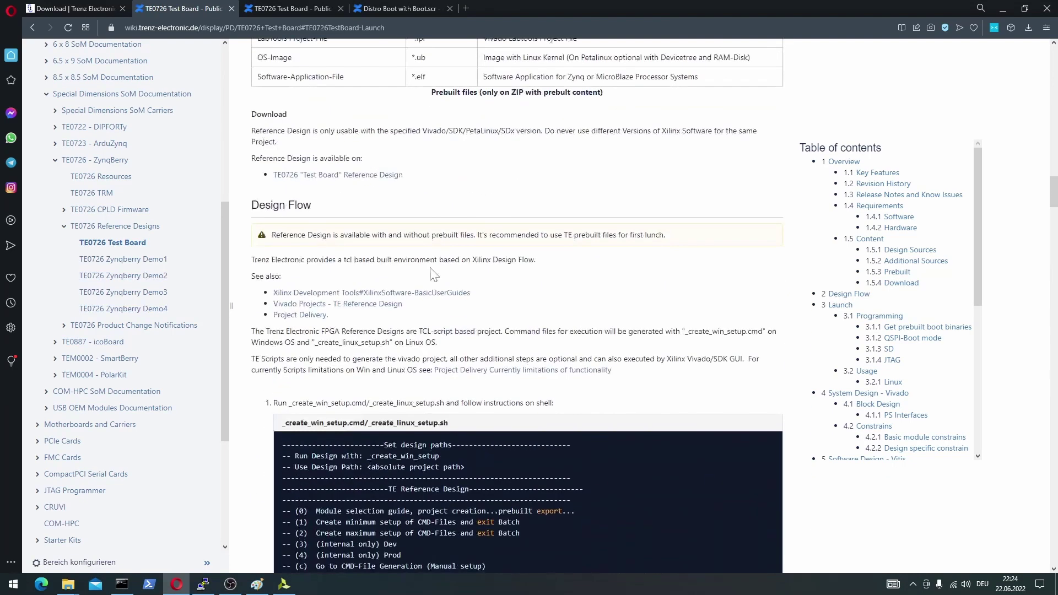
{"action": "left_click_drag", "start_coordinate": [318, 211], "coordinate": [251, 207]}
{"action": "left_click", "coordinate": [319, 212]}
{"action": "left_click_drag", "start_coordinate": [319, 212], "coordinate": [252, 207]}
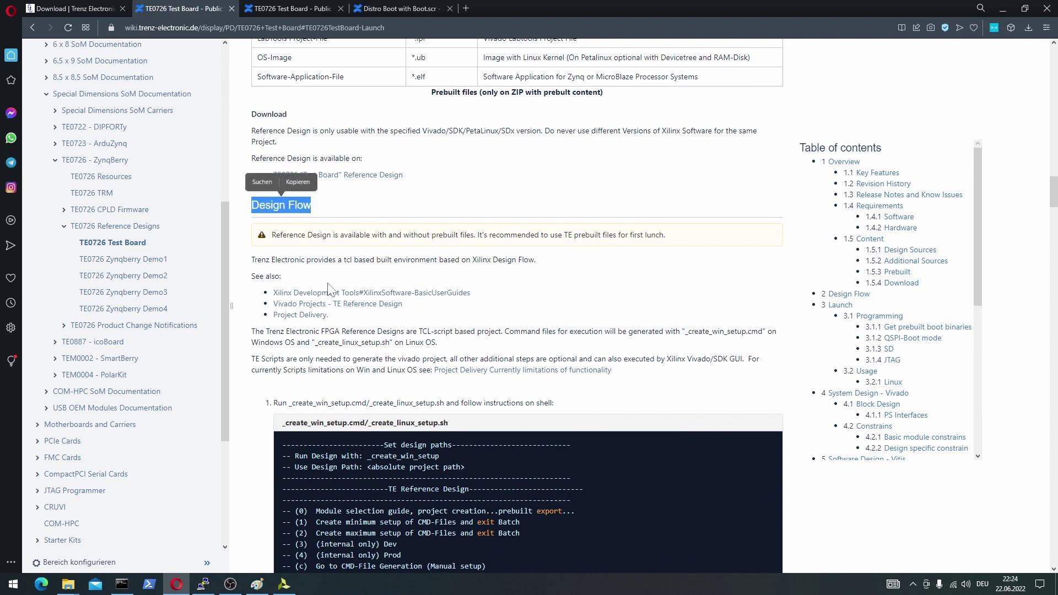
{"action": "scroll", "coordinate": [385, 298], "scroll_direction": "down", "scroll_amount": 1}
{"action": "scroll", "coordinate": [355, 229], "scroll_direction": "down", "scroll_amount": 4}
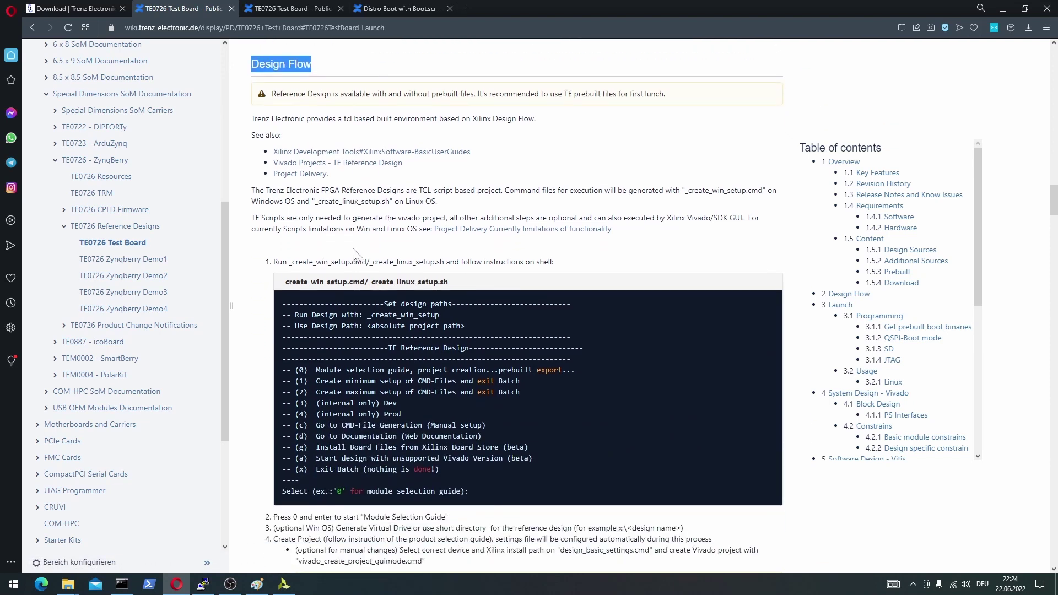
{"action": "scroll", "coordinate": [375, 281], "scroll_direction": "down", "scroll_amount": 3}
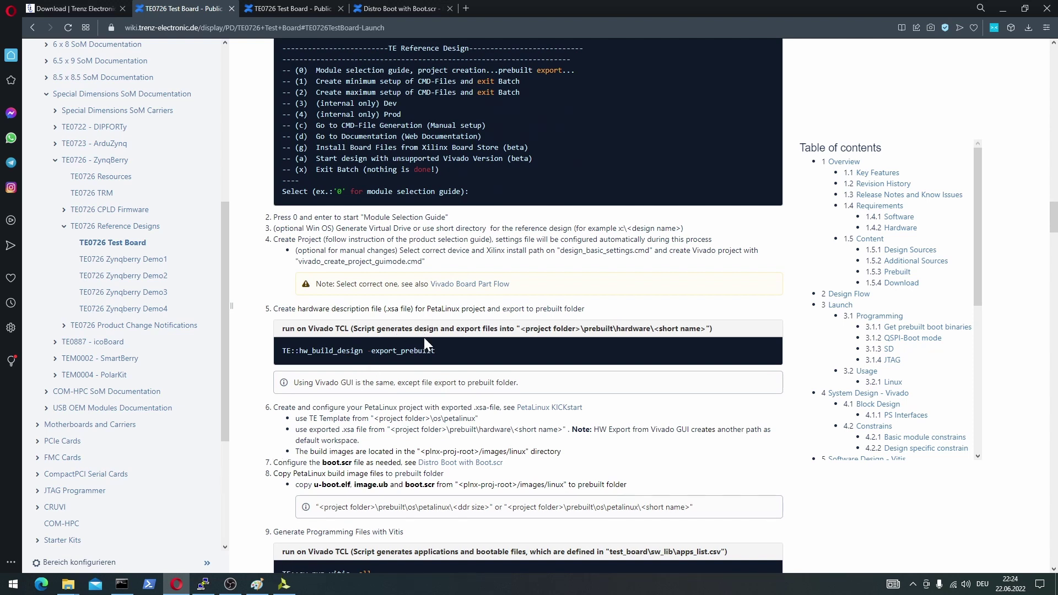
{"action": "scroll", "coordinate": [426, 368], "scroll_direction": "down", "scroll_amount": 2}
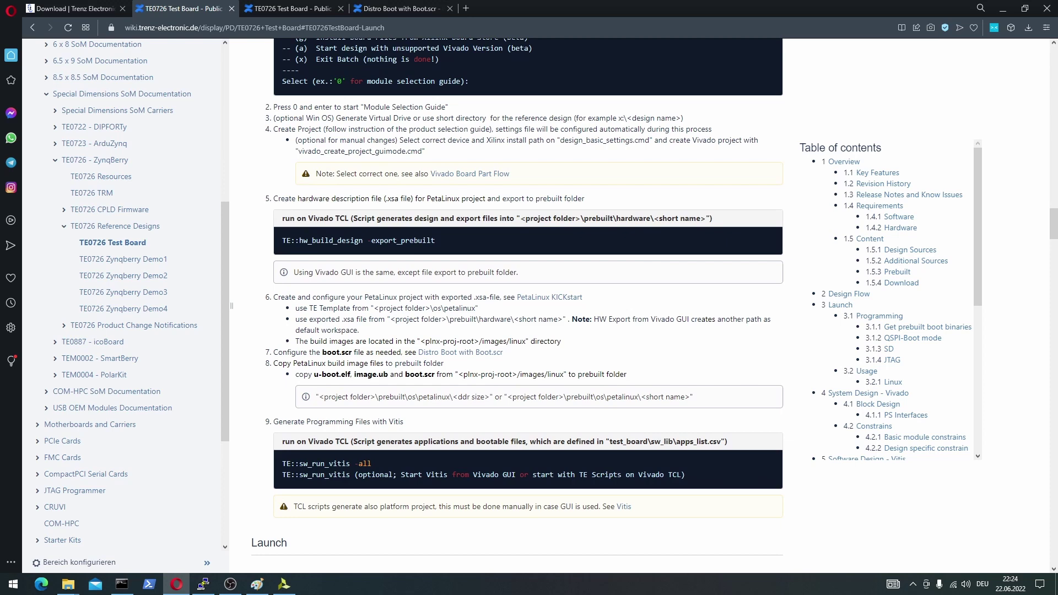
{"action": "scroll", "coordinate": [517, 306], "scroll_direction": "down", "scroll_amount": 2}
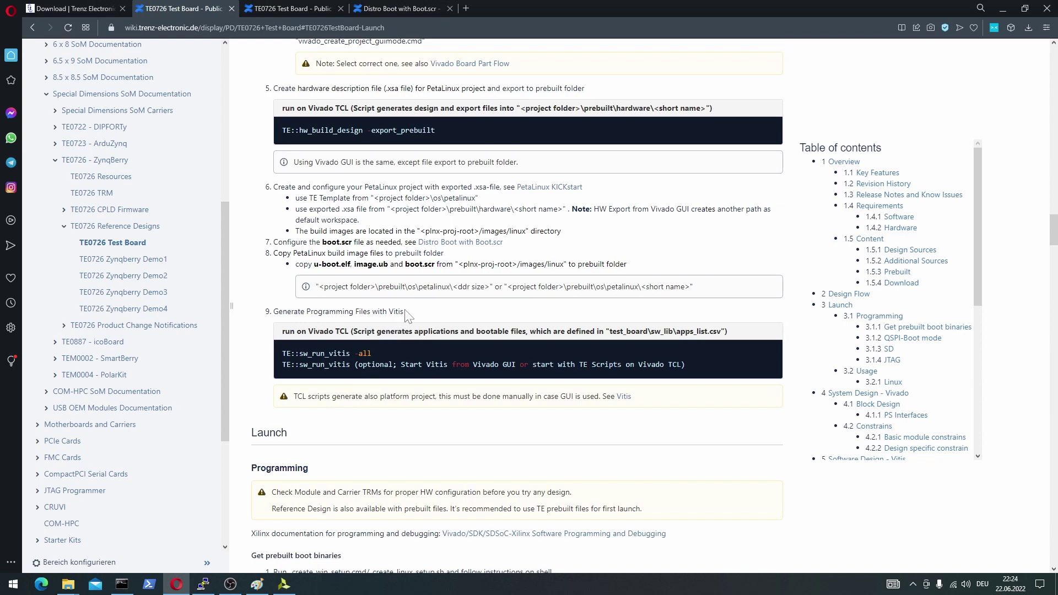
{"action": "left_click", "coordinate": [286, 585]}
Log in to the PetaLinux serial console as root with the account password.
{"action": "left_click", "coordinate": [203, 585]}
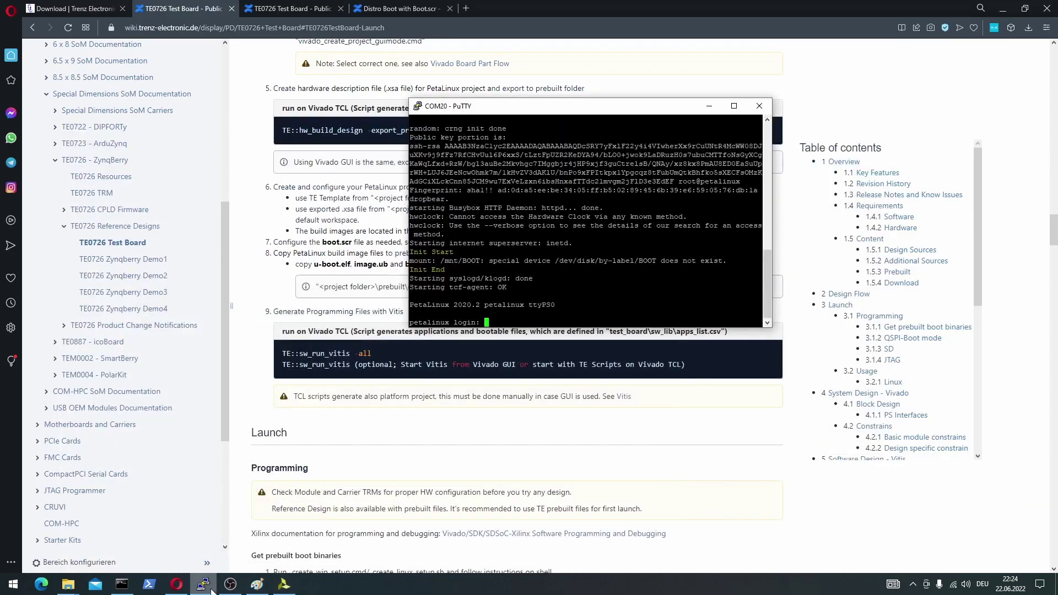
{"action": "left_click_drag", "start_coordinate": [562, 106], "coordinate": [482, 104]}
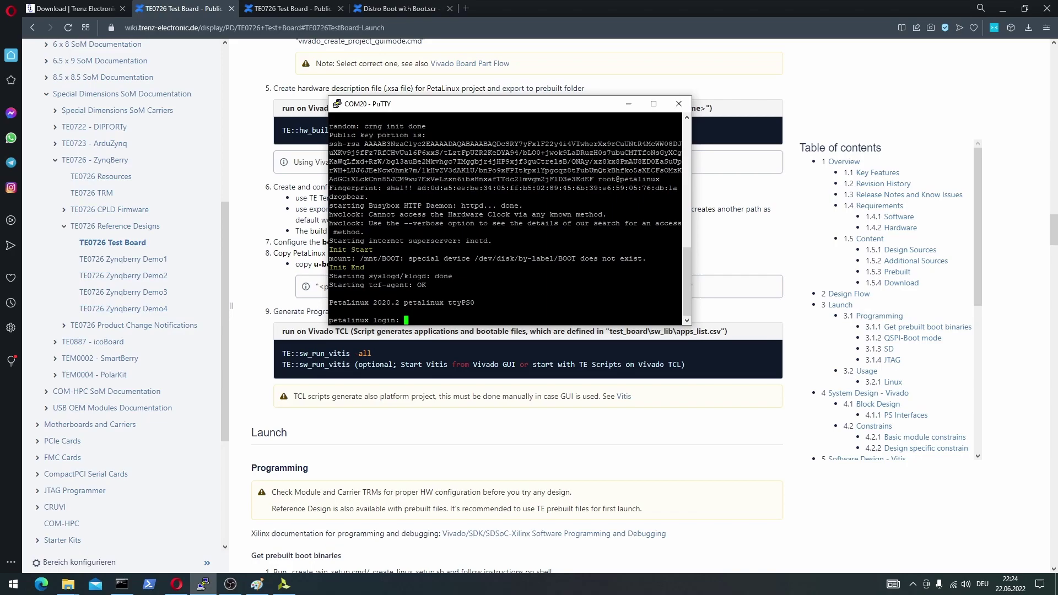
{"action": "left_click", "coordinate": [1003, 9]}
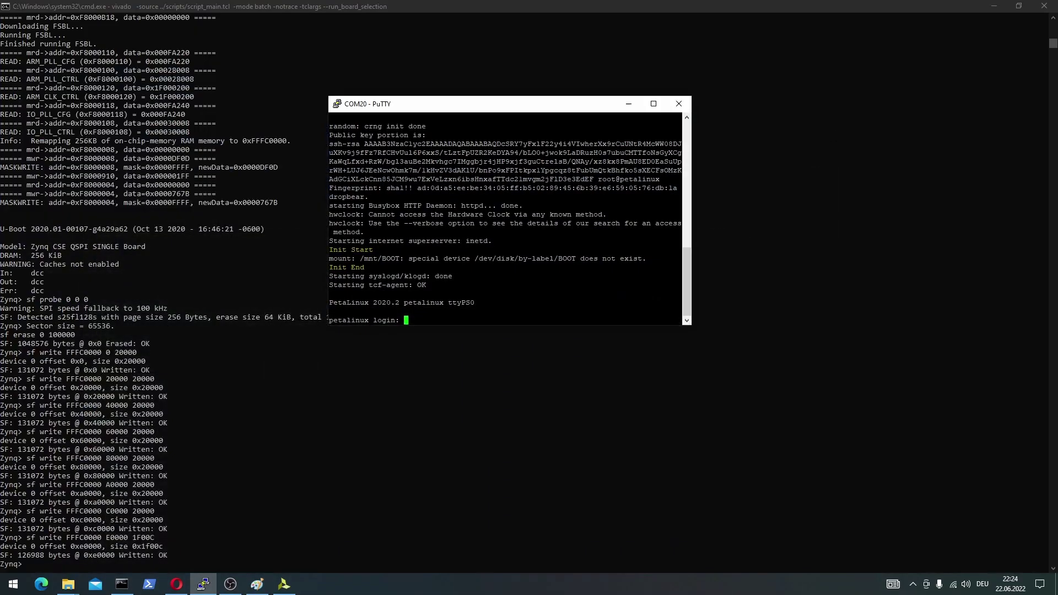
{"action": "left_click_drag", "start_coordinate": [469, 113], "coordinate": [492, 73]}
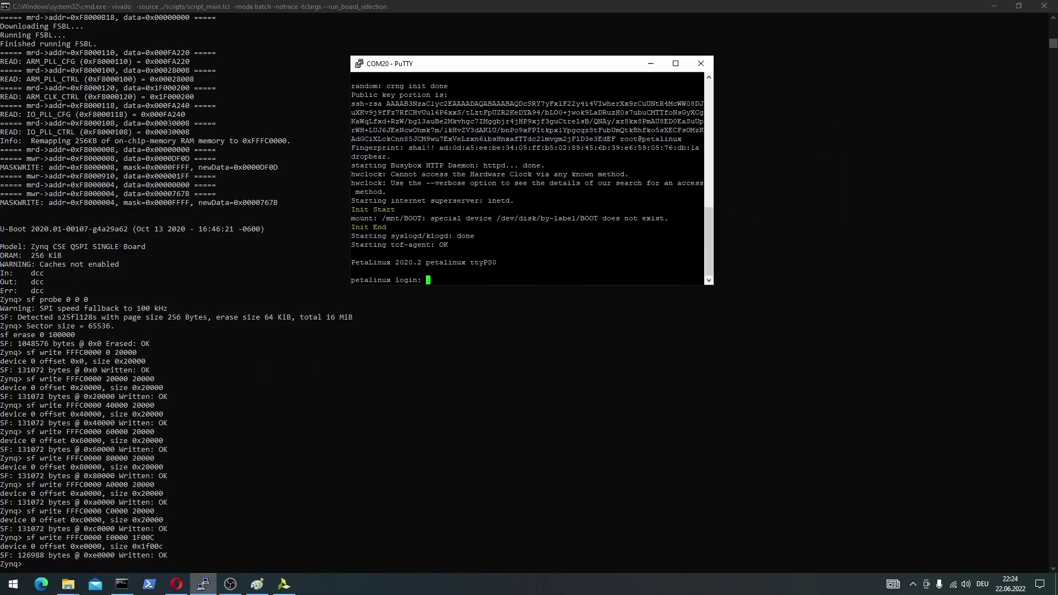
{"action": "type", "text": "root"}
{"action": "key", "text": "Return"}
{"action": "type", "text": "root"}
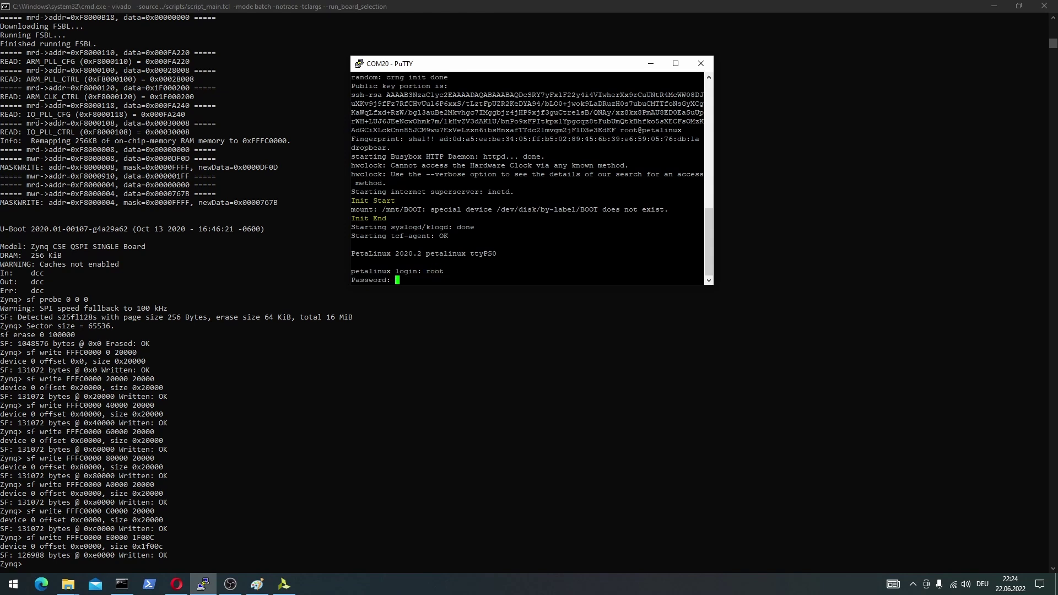
{"action": "key", "text": "Return"}
{"action": "key", "text": "Return"}
{"action": "key", "text": "Return"}
{"action": "key", "text": "Return"}
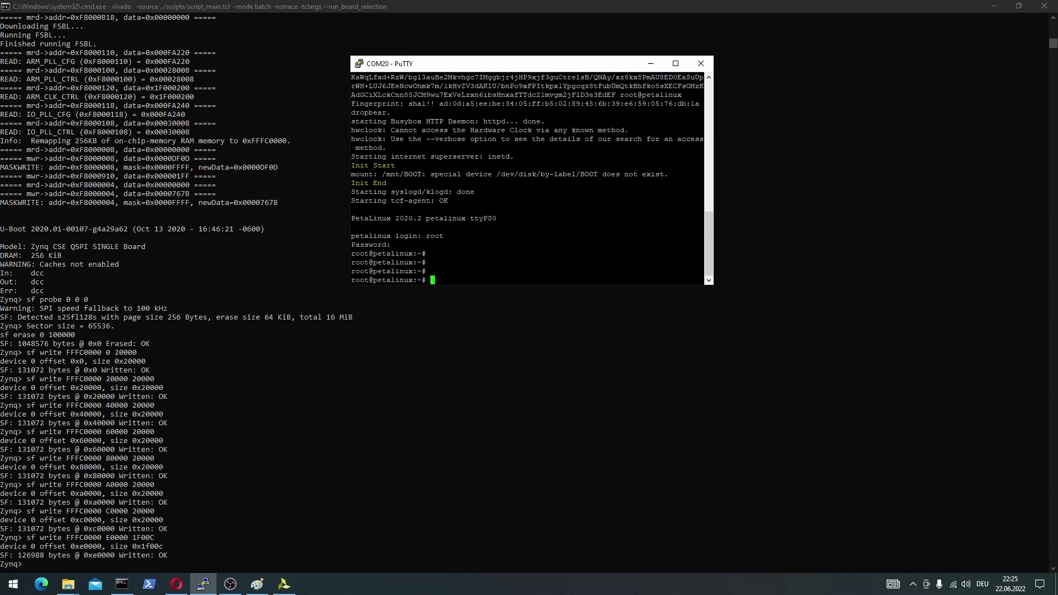
Run ifconfig and highlight the eth0 interface details.
{"action": "type", "text": "ifconfig"}
{"action": "key", "text": "Return"}
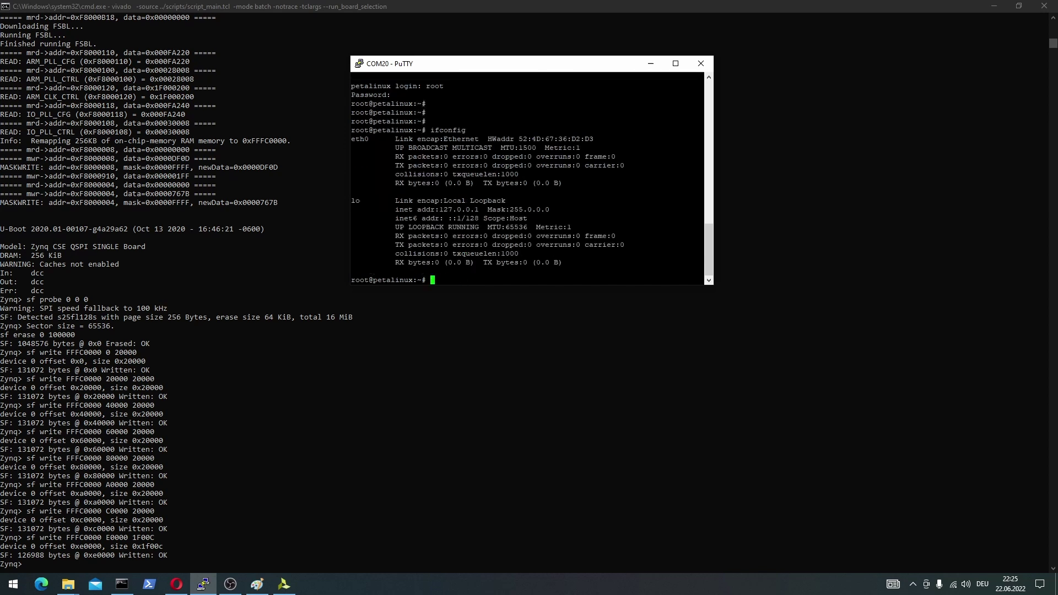
{"action": "left_click_drag", "start_coordinate": [395, 139], "coordinate": [487, 138]}
{"action": "left_click", "coordinate": [488, 139]}
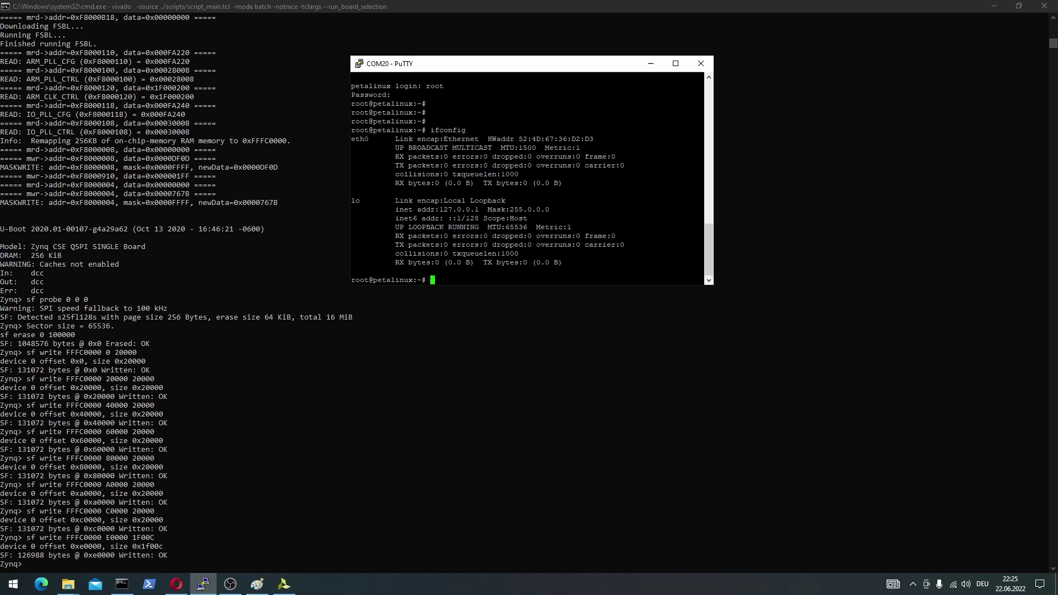